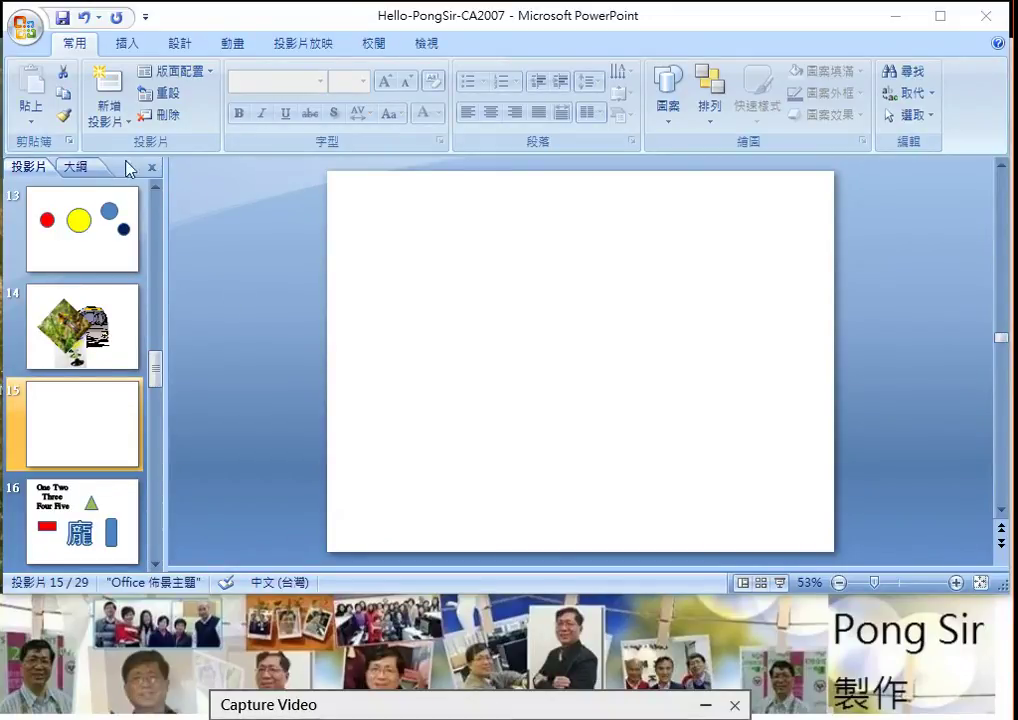
Step: Insert a first-style outline WordArt on slide 15 reading 'Happy'
left_click(134, 44)
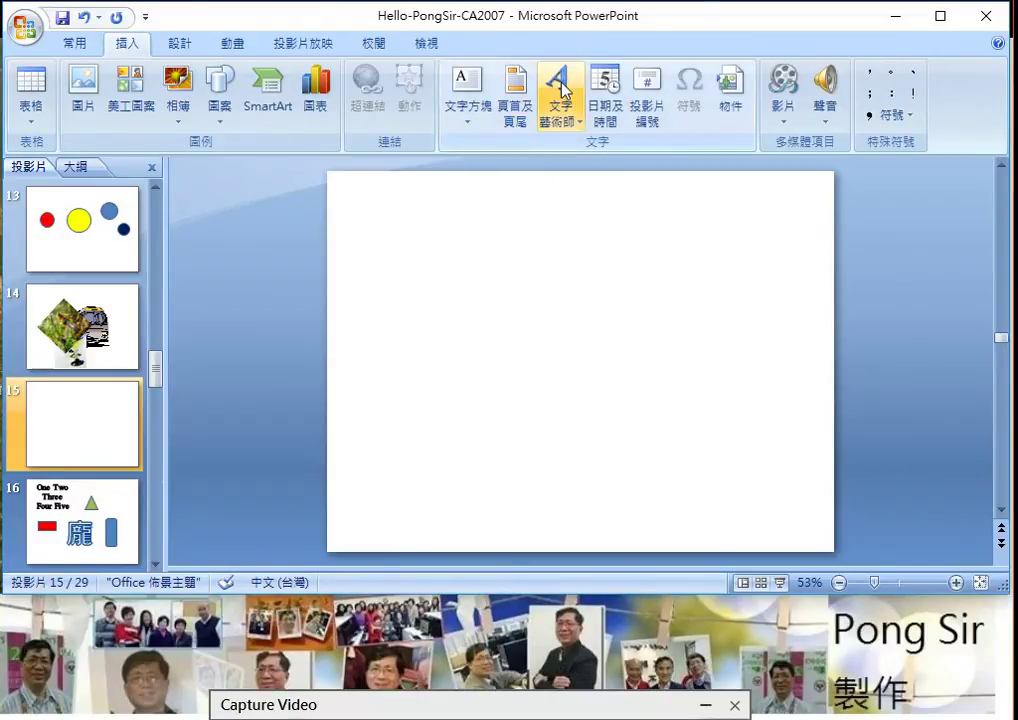
left_click(570, 120)
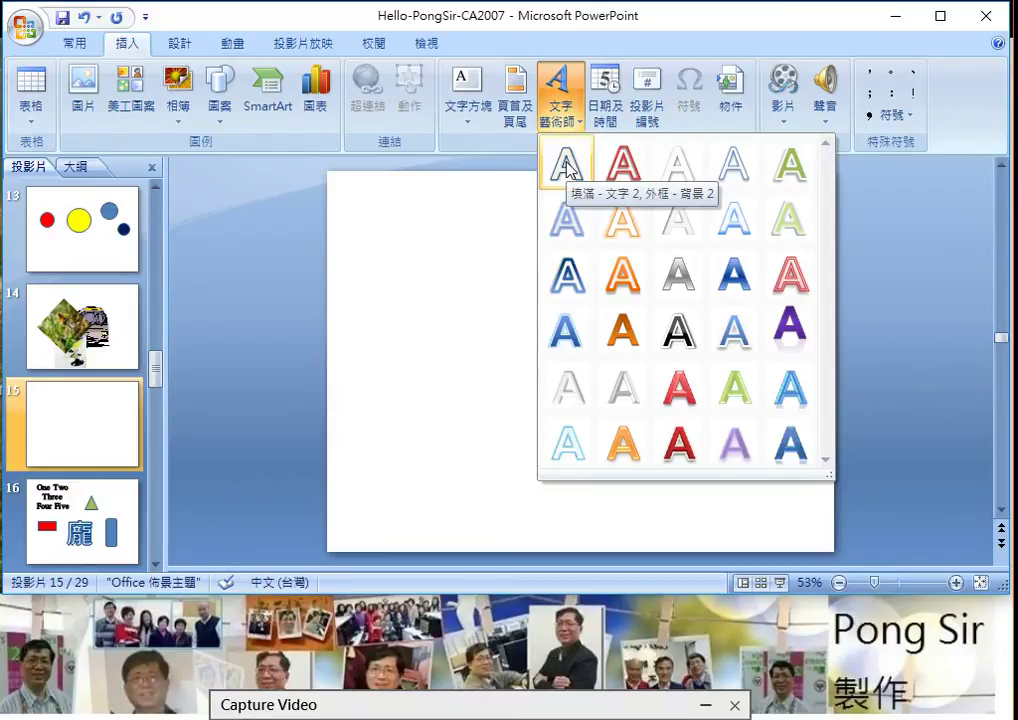
left_click(566, 166)
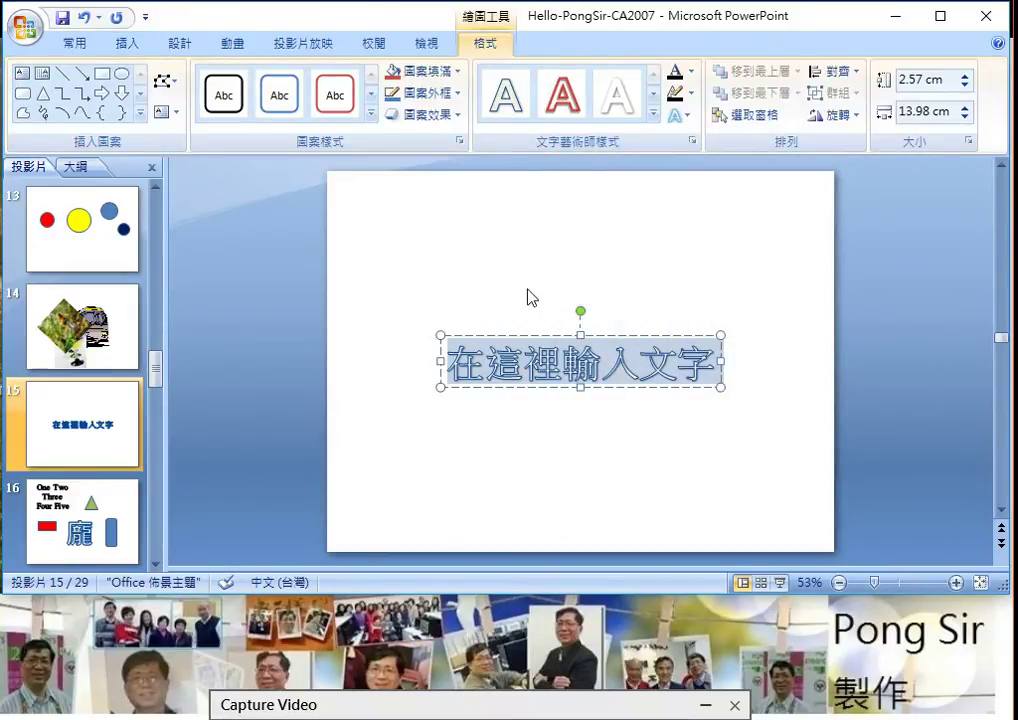
type("Happ")
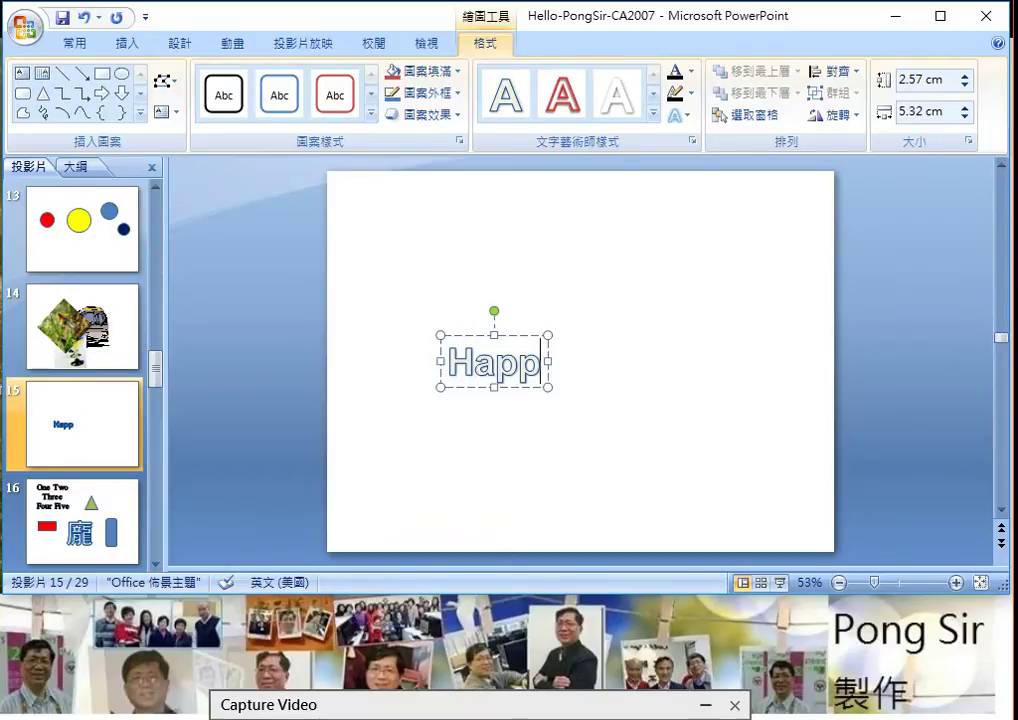
type("y")
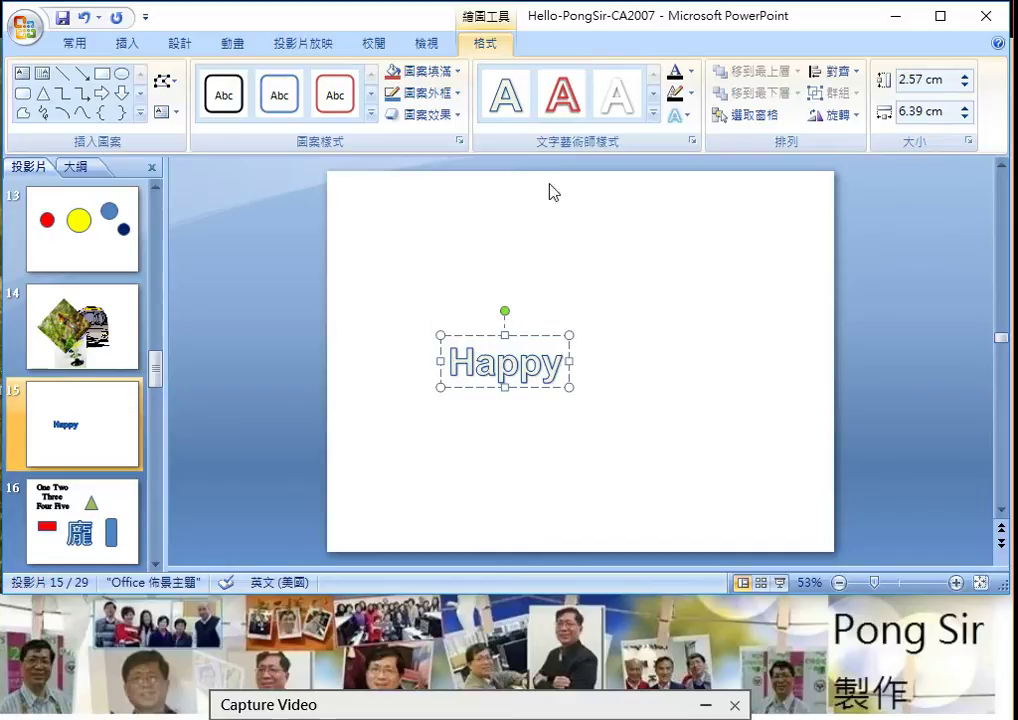
Step: Warp 'Happy' into the inverted-V arch, enlarge it to 5.65 × 9.57 cm, and tune the arch
left_click(688, 118)
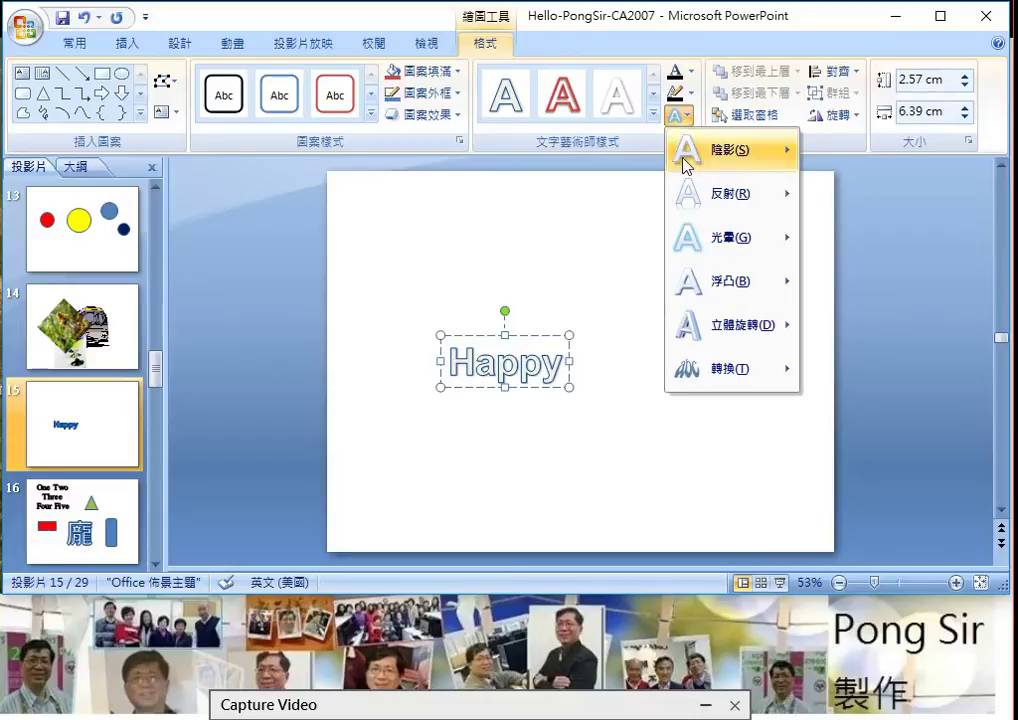
mouse_move(708, 369)
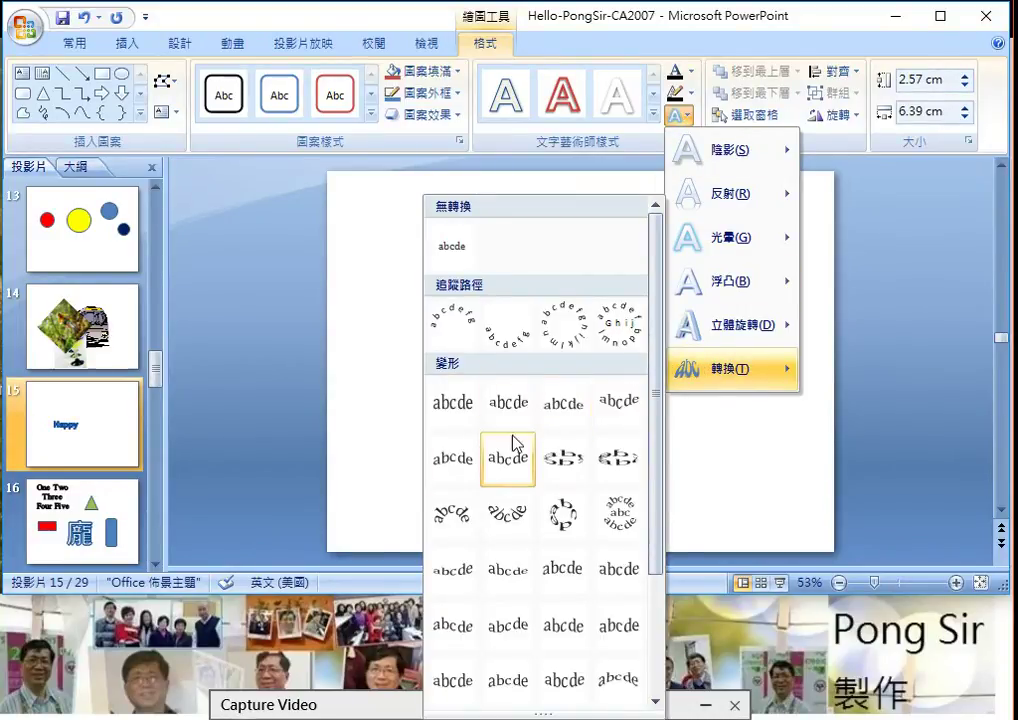
left_click(457, 466)
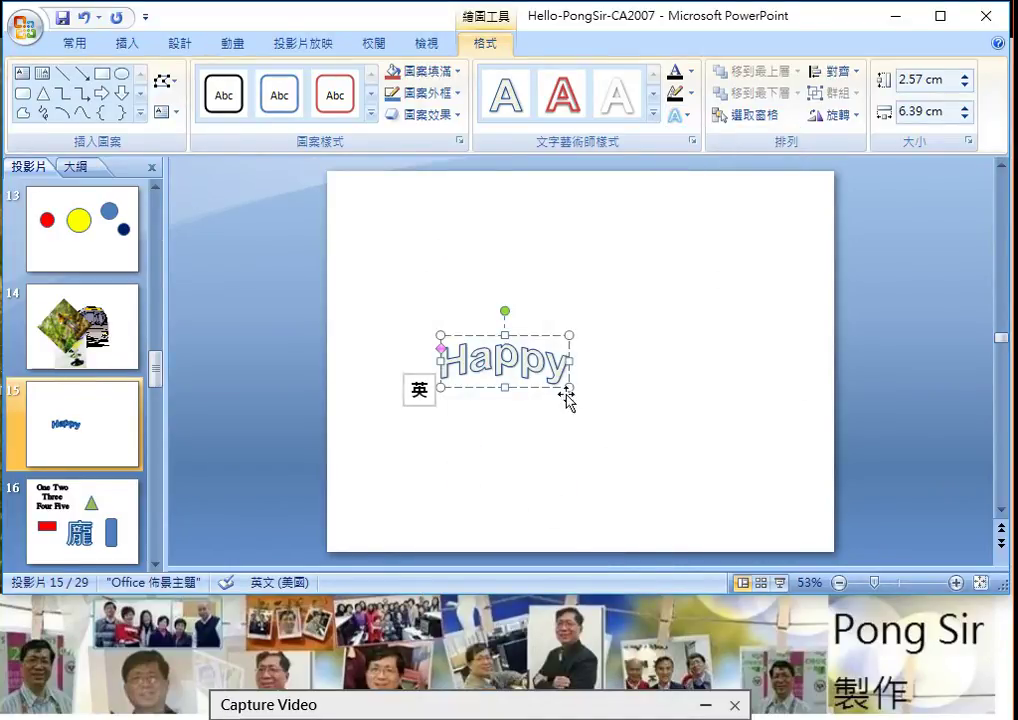
mouse_move(574, 395)
left_mouse_down()
mouse_move(632, 296)
mouse_move(632, 273)
left_mouse_up()
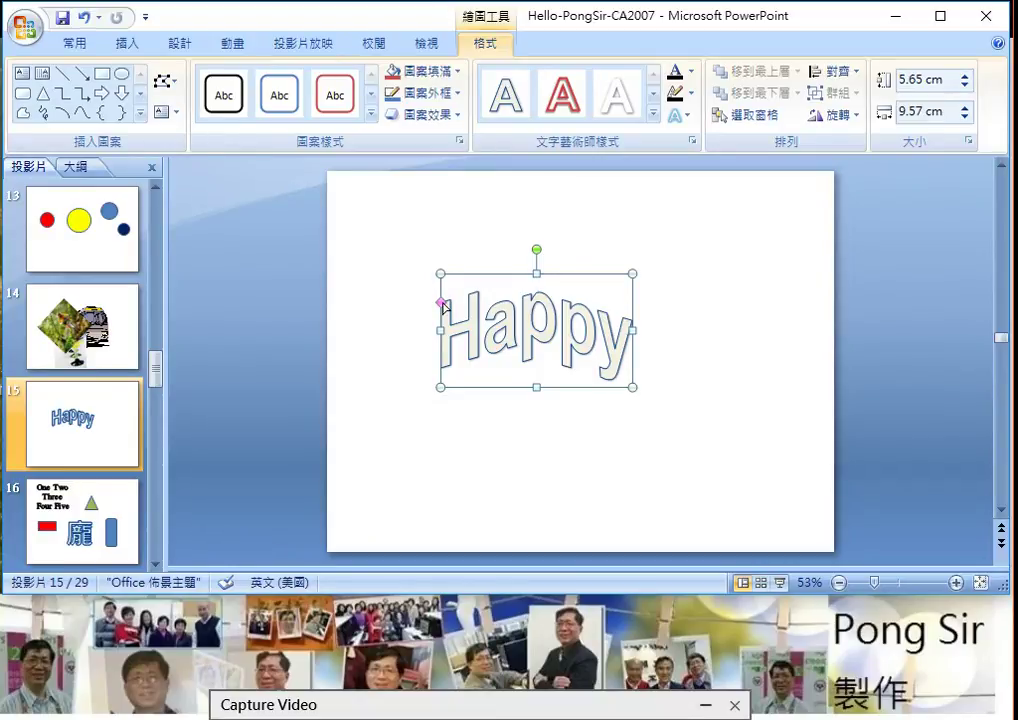
left_click_drag(443, 306, 446, 339)
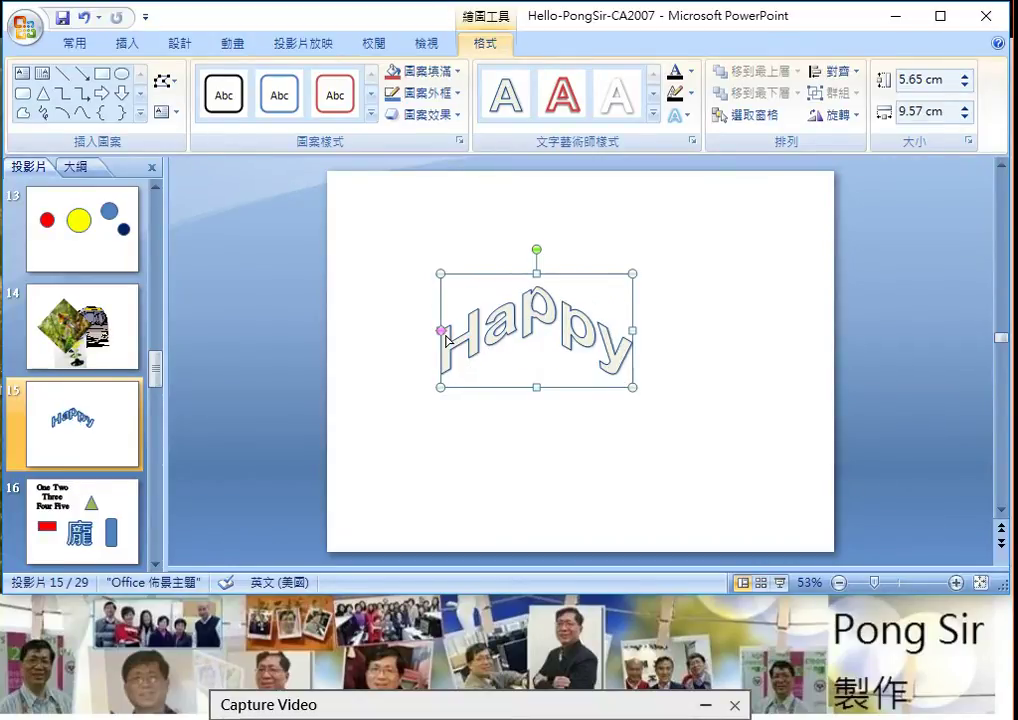
left_click_drag(446, 333, 443, 313)
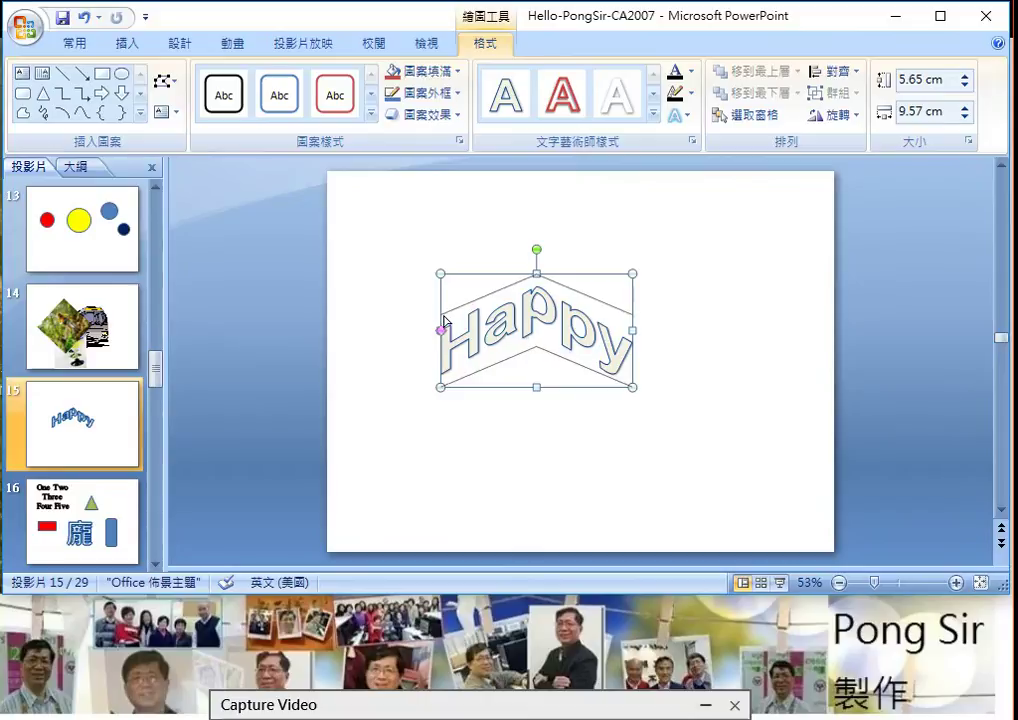
Step: Switch 'Happy' to the circular Button warp, enlarge to 8.14 × 11.95 cm, and reposition the text
left_click(684, 116)
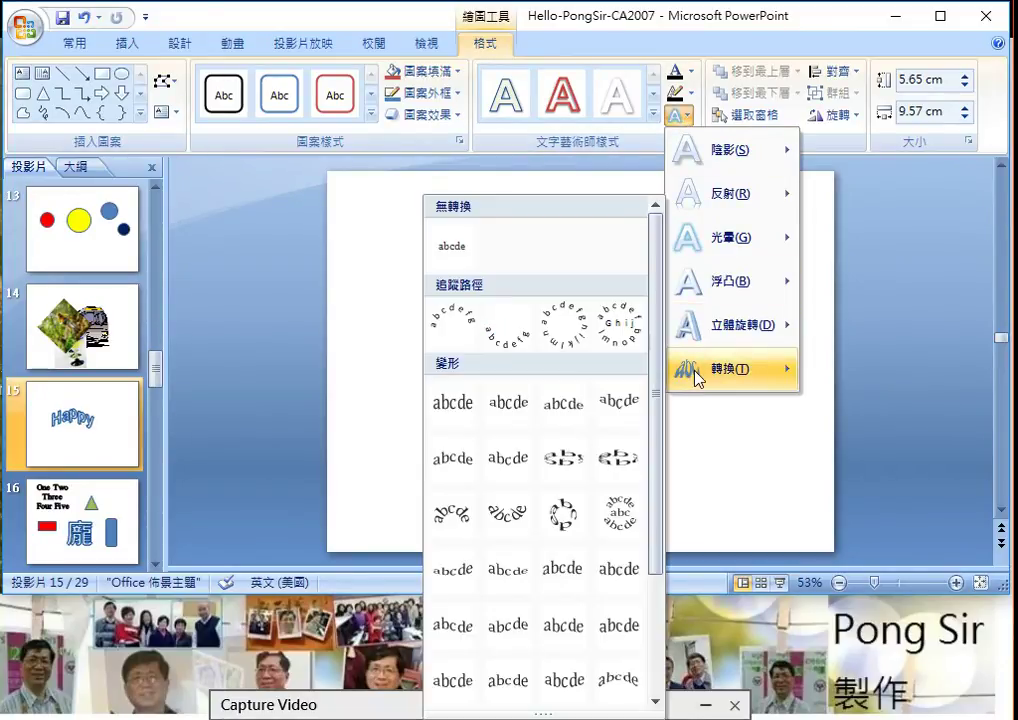
left_click(557, 518)
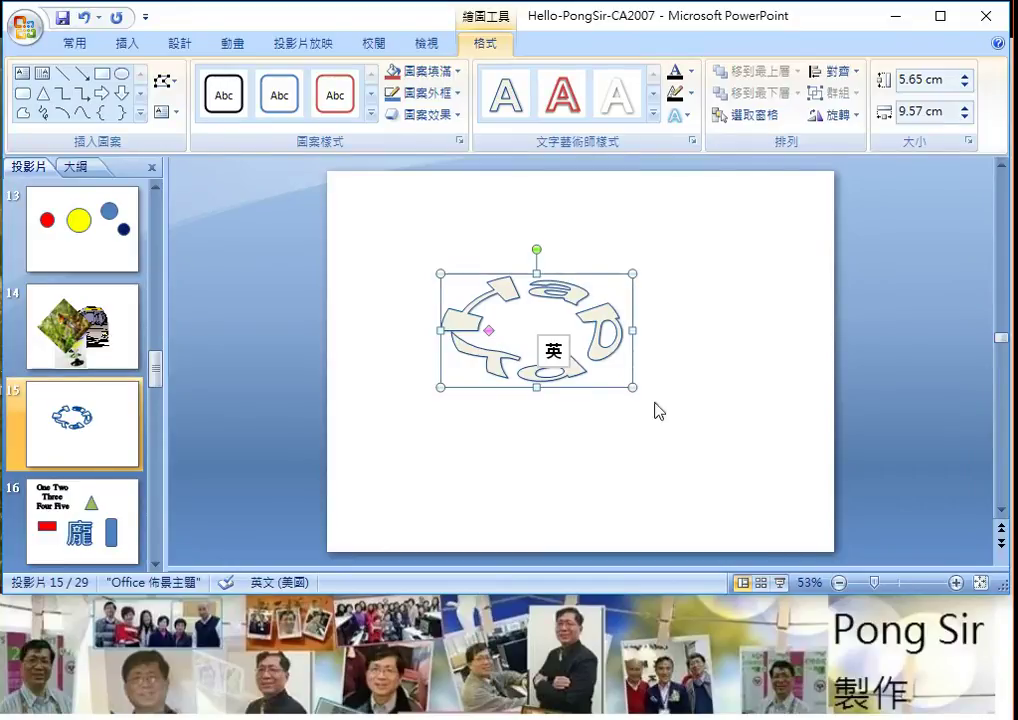
left_click_drag(634, 389, 694, 452)
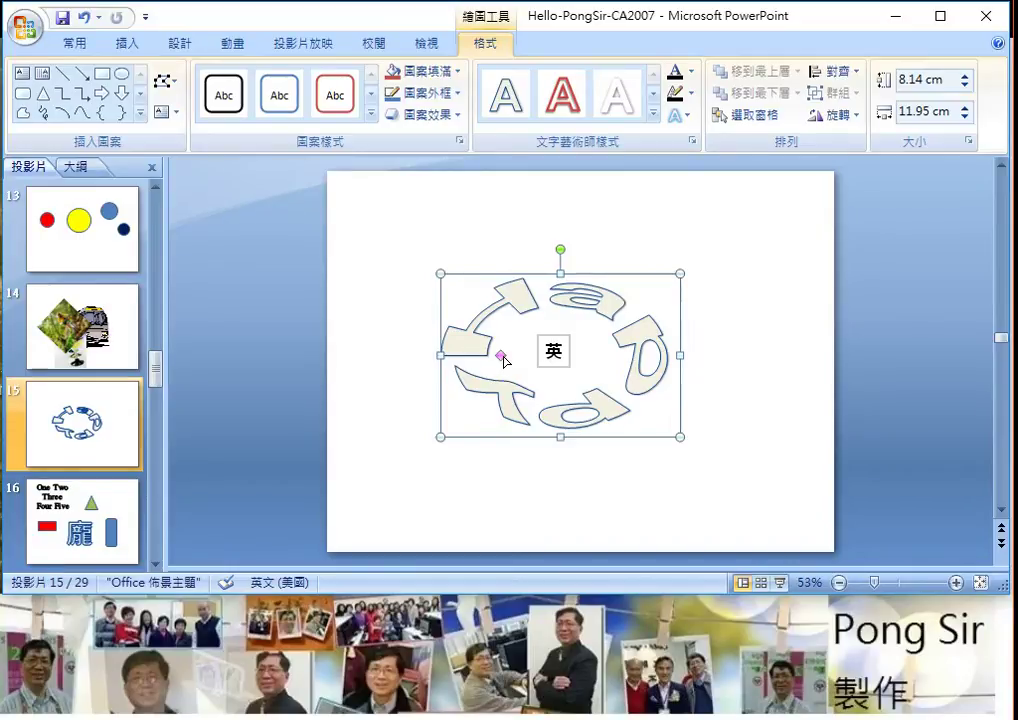
mouse_move(505, 360)
left_mouse_down()
mouse_move(550, 407)
mouse_move(585, 385)
left_mouse_up()
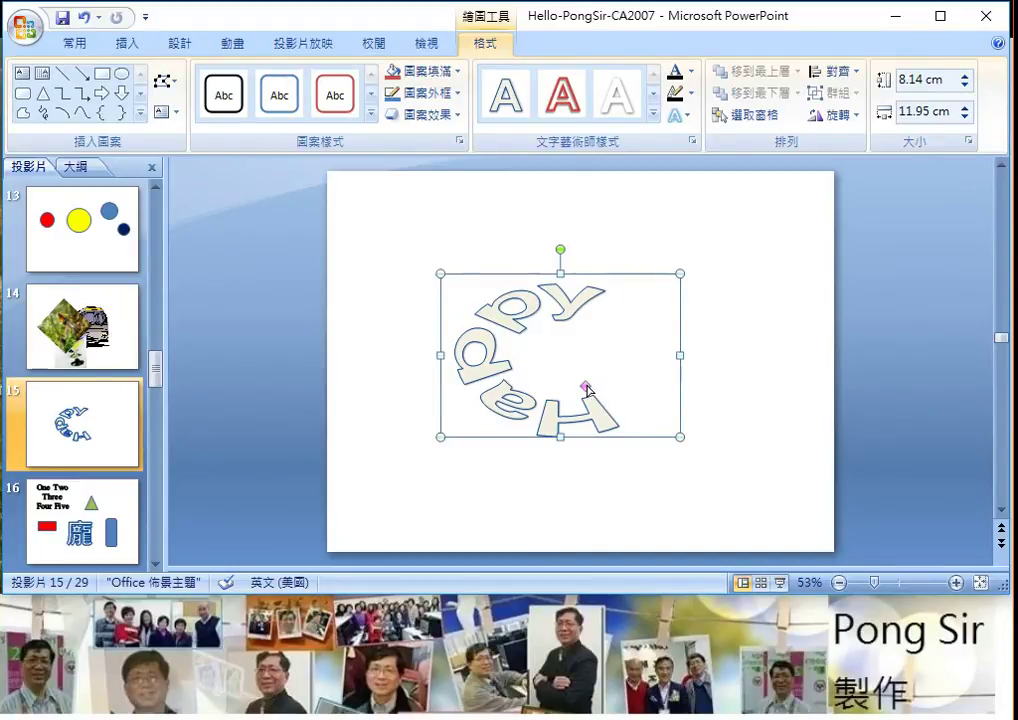
left_click_drag(588, 390, 533, 326)
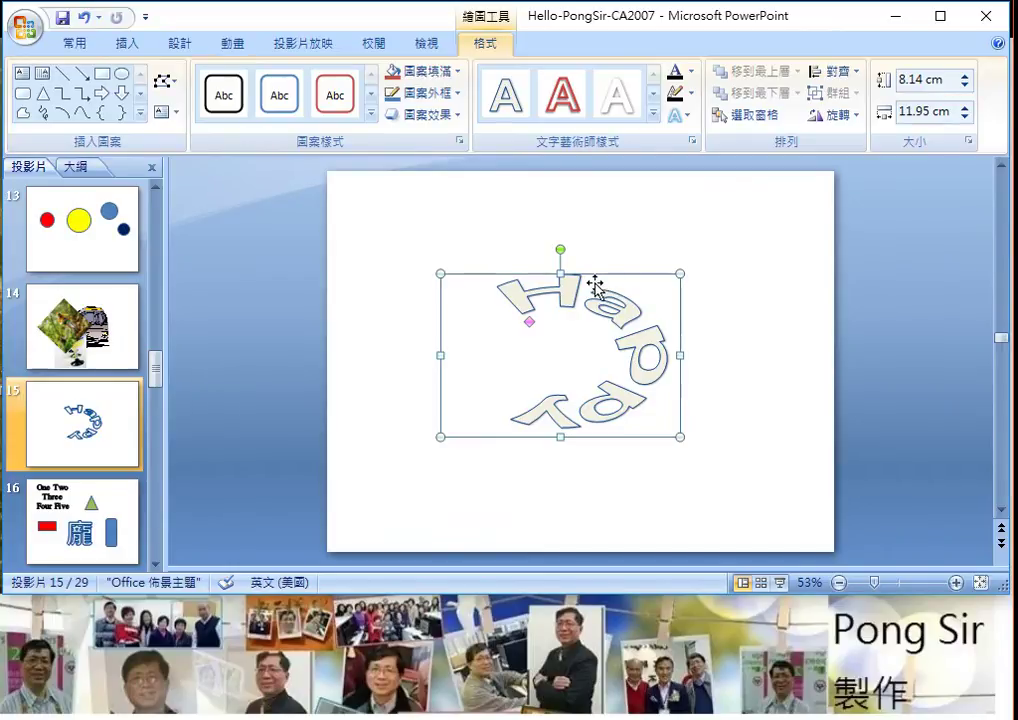
Step: Delete the Happy WordArt and insert a first-style WordArt reading 'Pong Sir'
key("Delete")
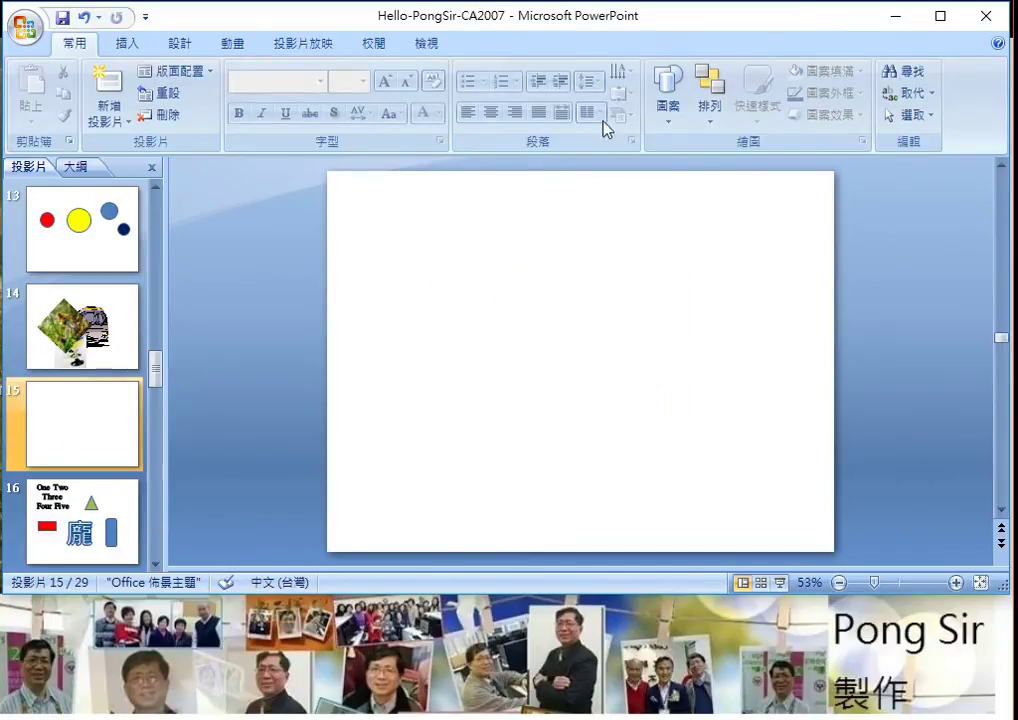
left_click(130, 42)
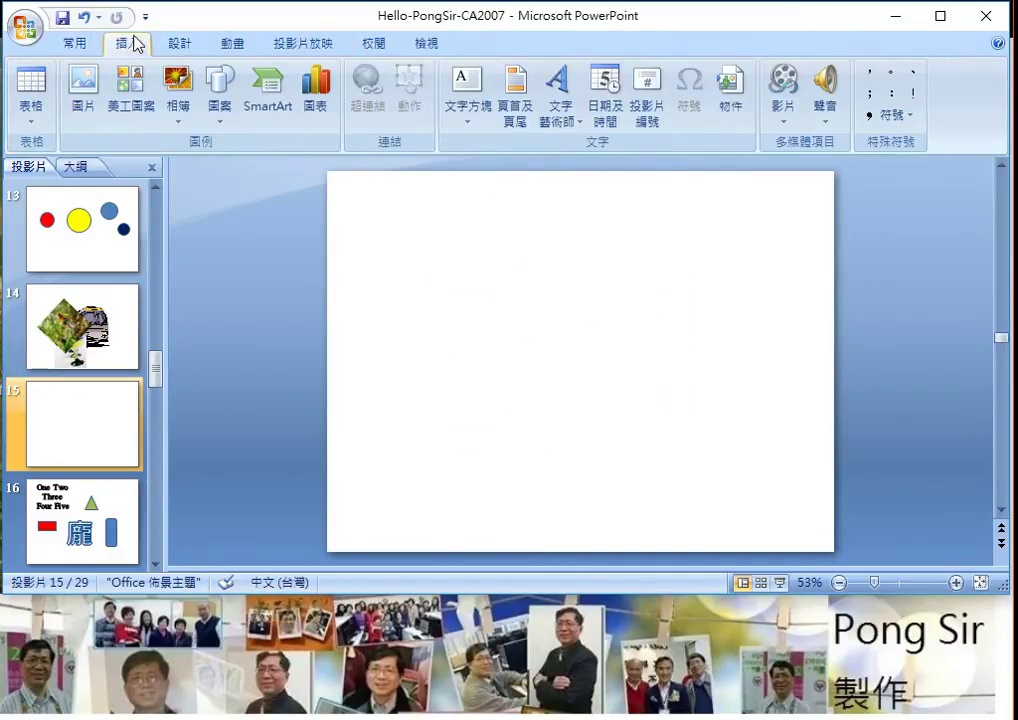
left_click(562, 108)
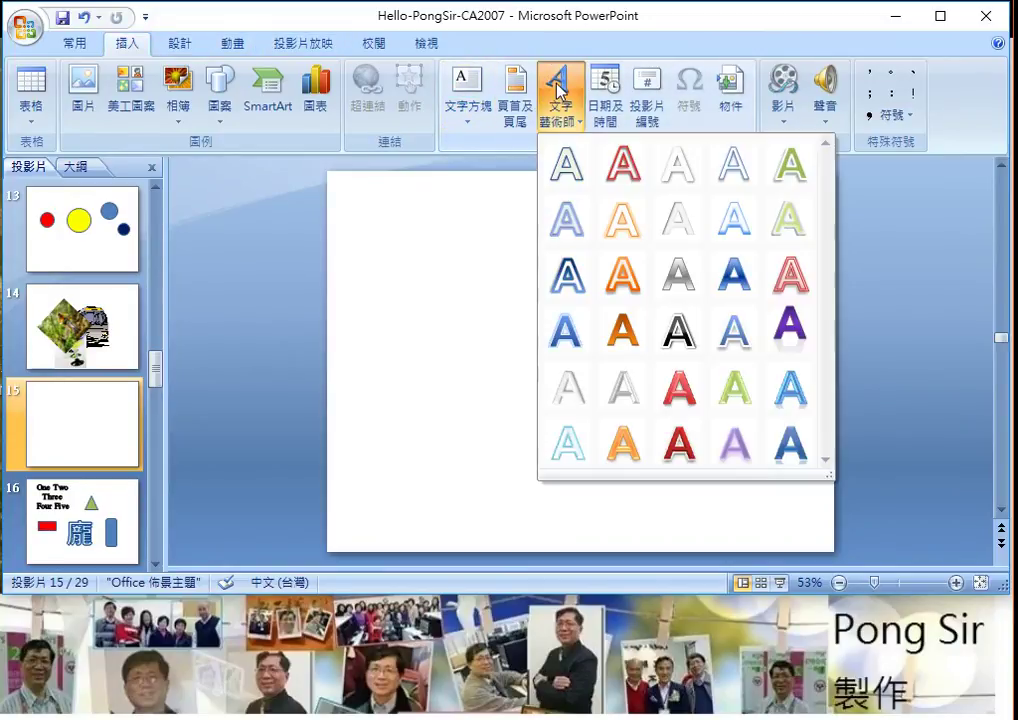
left_click(568, 164)
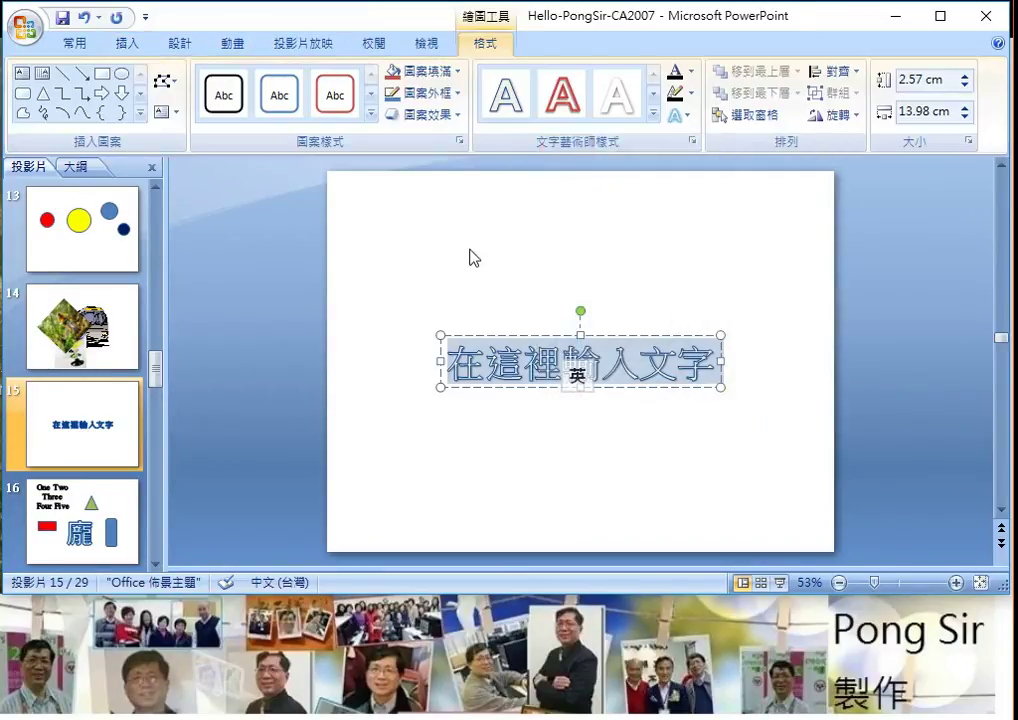
type("P")
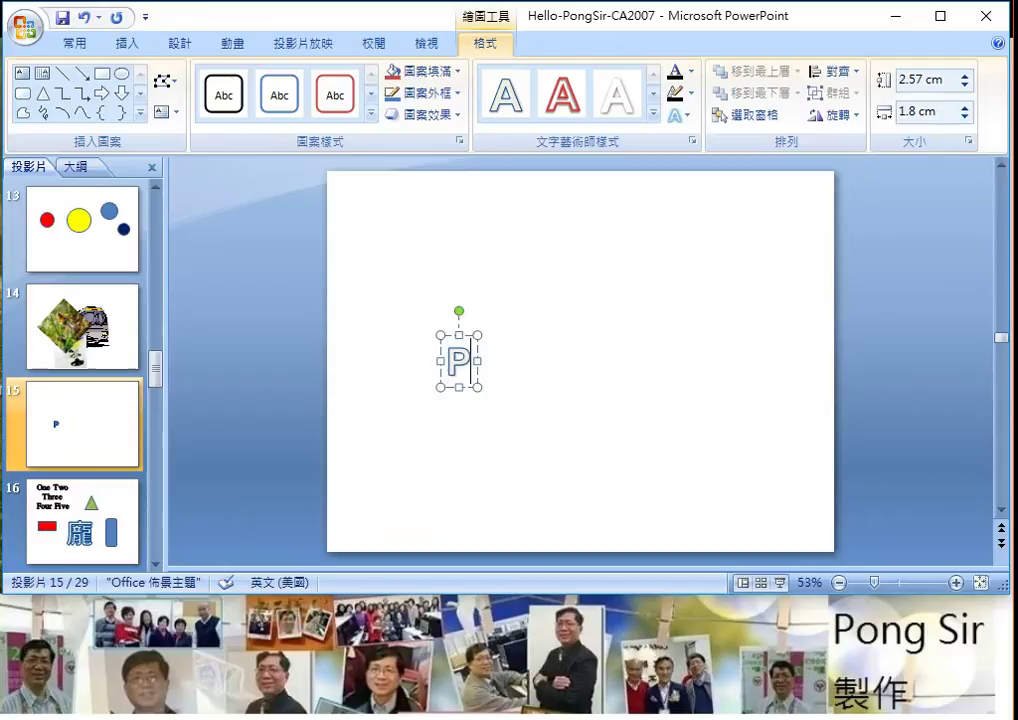
type("ong ")
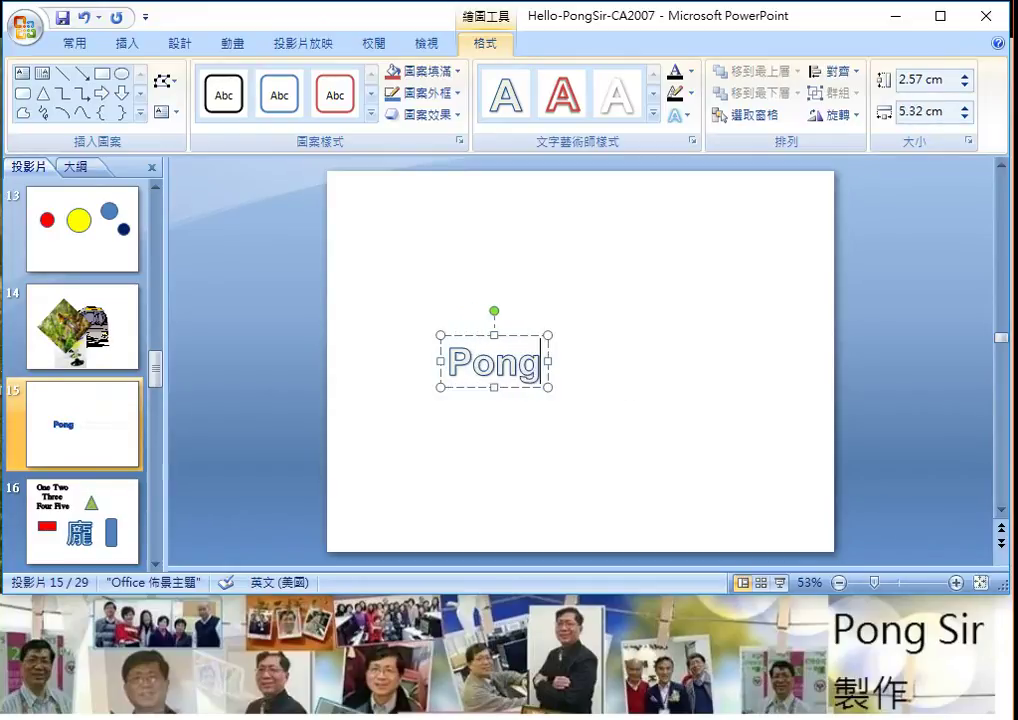
type("S")
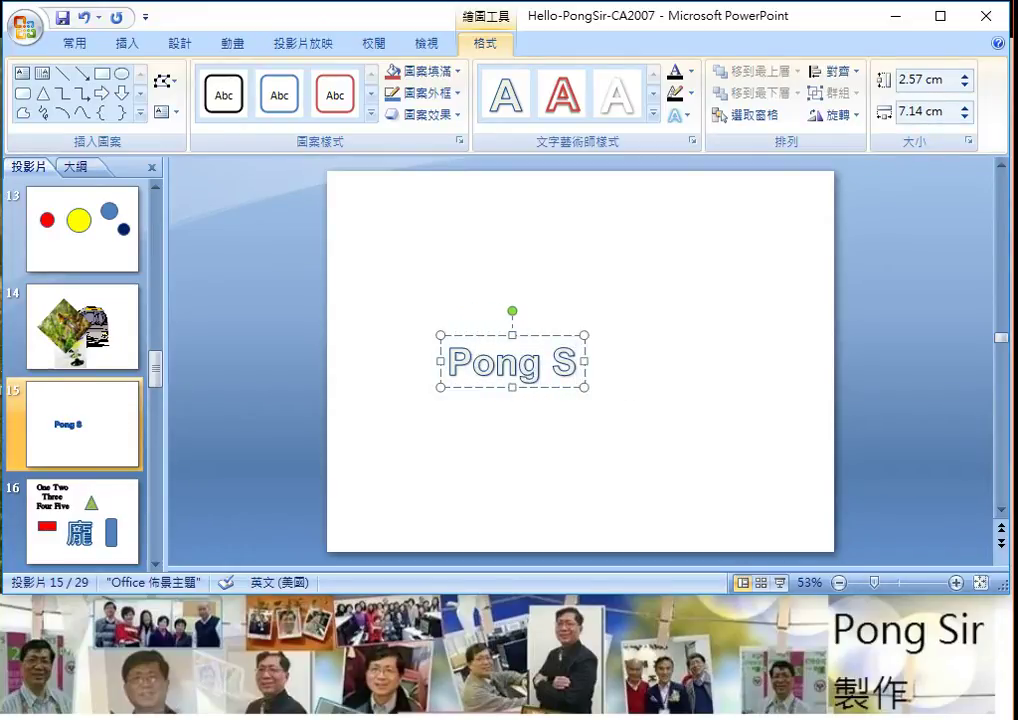
type("ir")
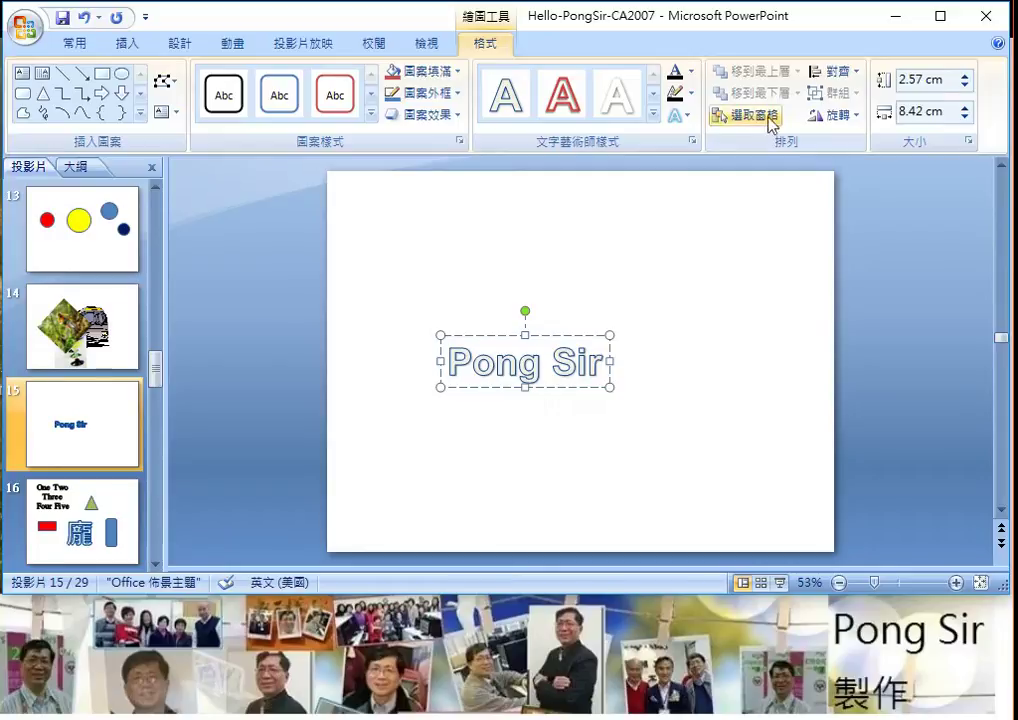
Step: Set the Pong Sir WordArt's rotation to 60° in the size and rotation settings
left_click(832, 116)
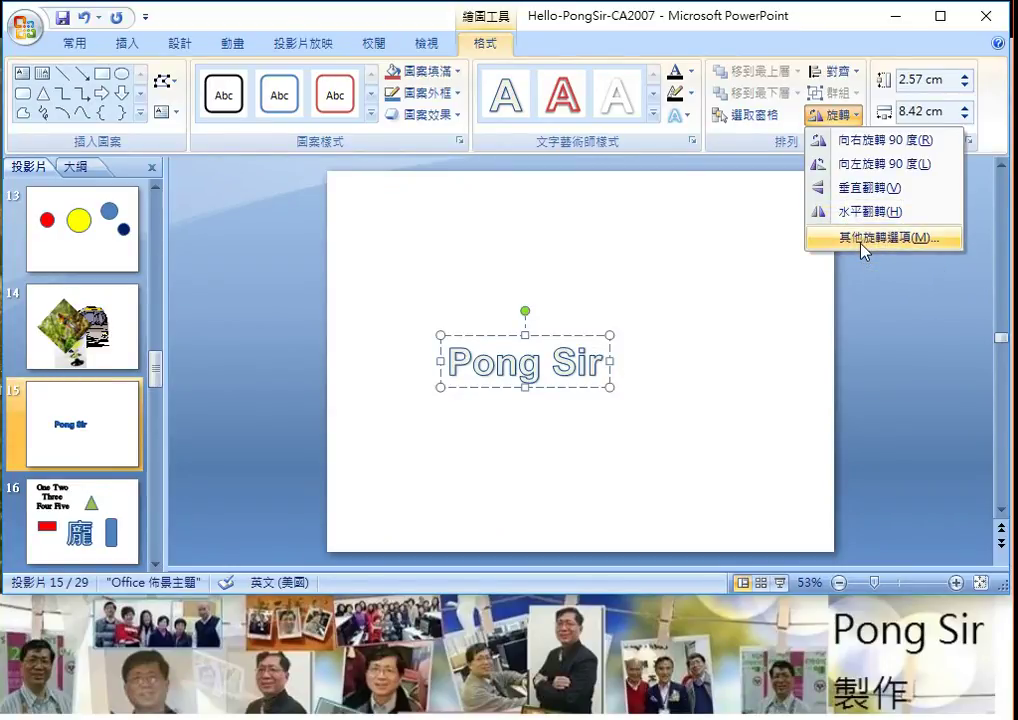
left_click(864, 237)
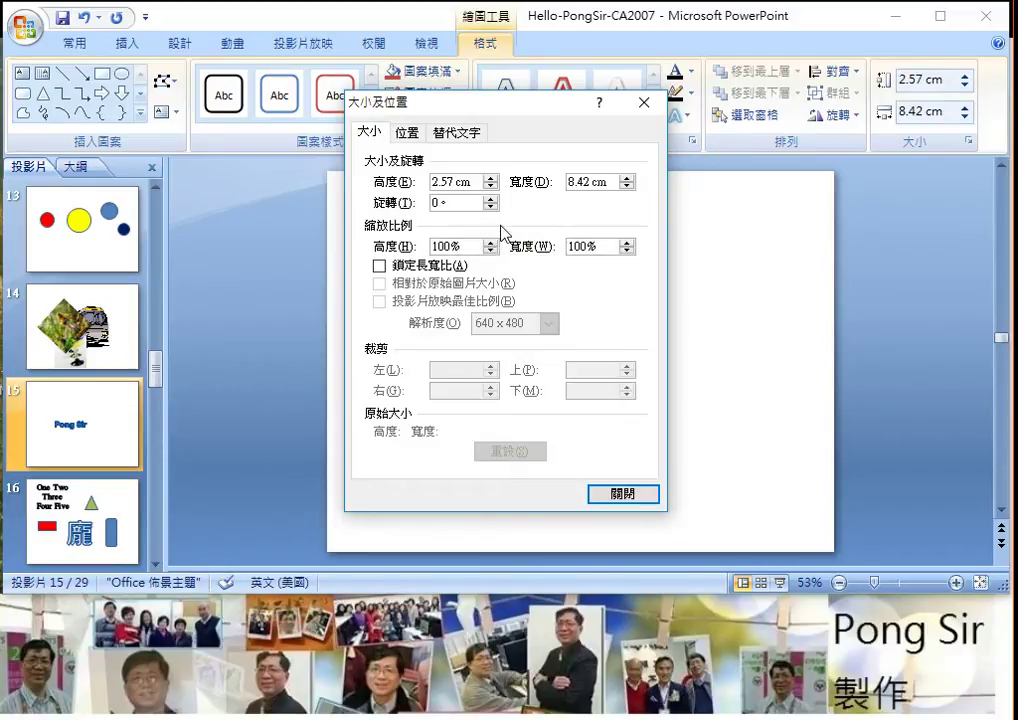
type("6")
left_click(625, 494)
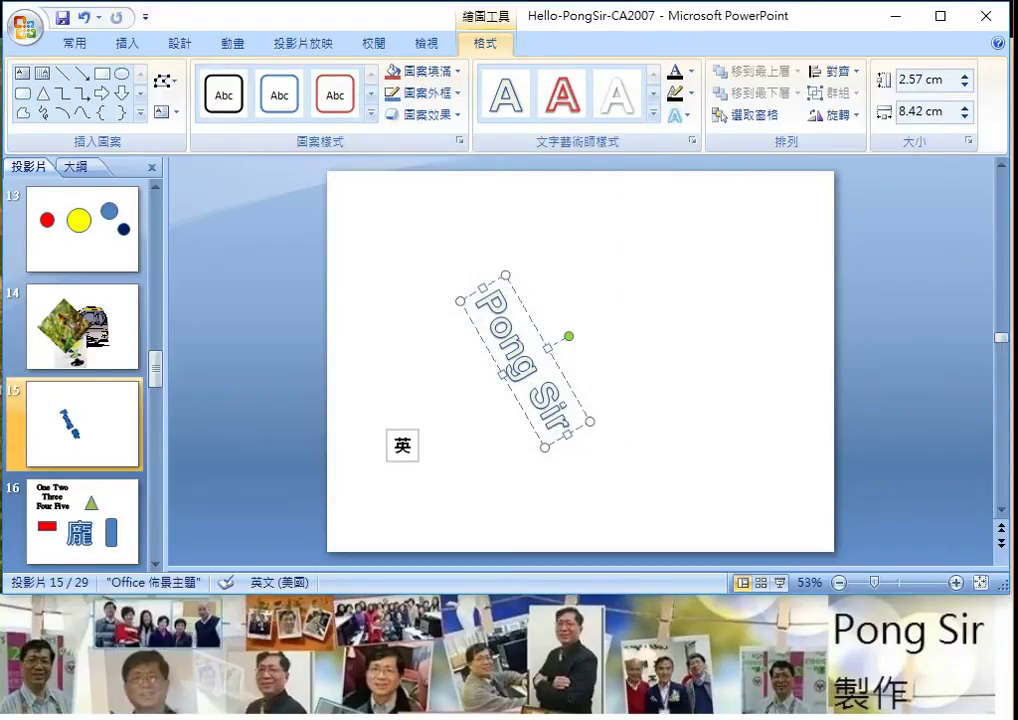
Step: Change the Pong Sir rotation value from 60° to -50°
left_click(833, 116)
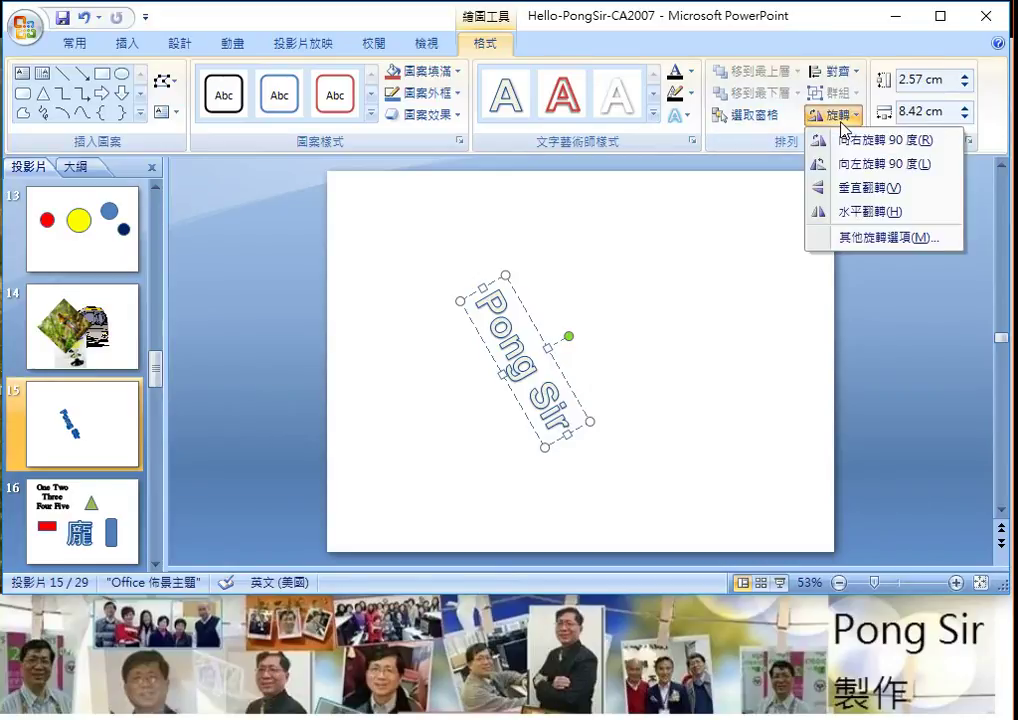
left_click(860, 244)
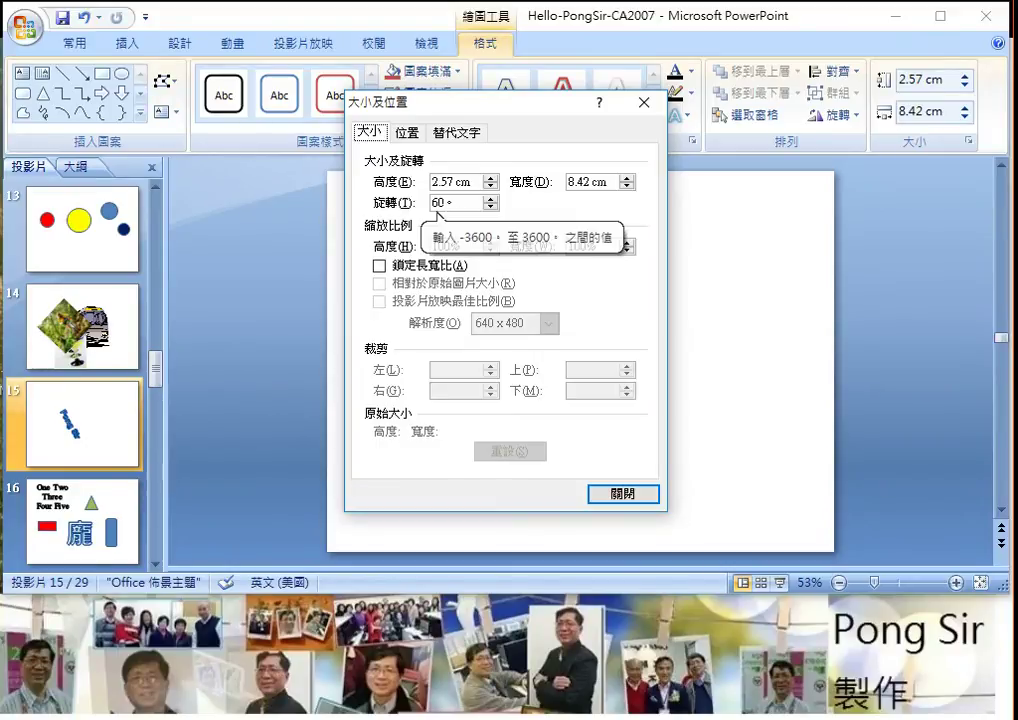
key("Delete")
type("5")
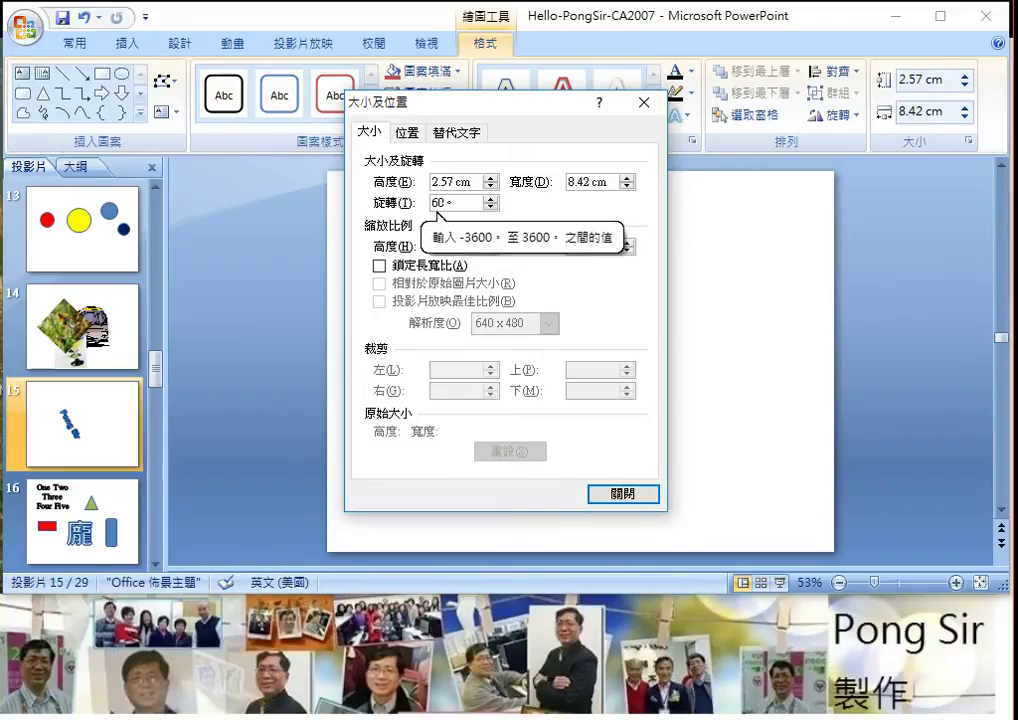
type("-")
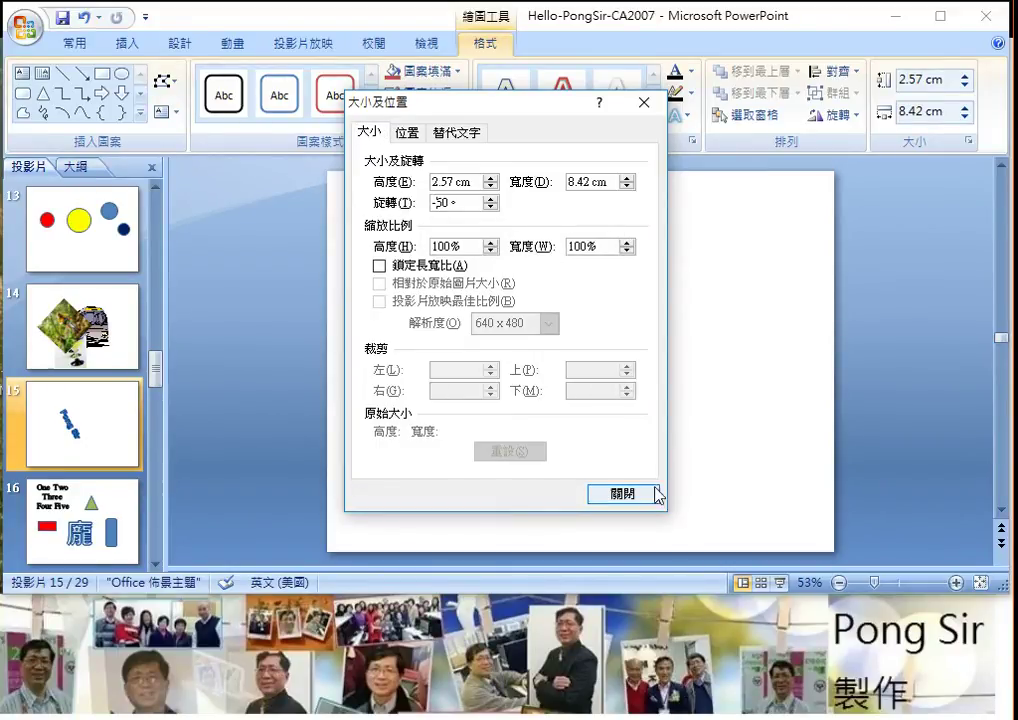
left_click(636, 497)
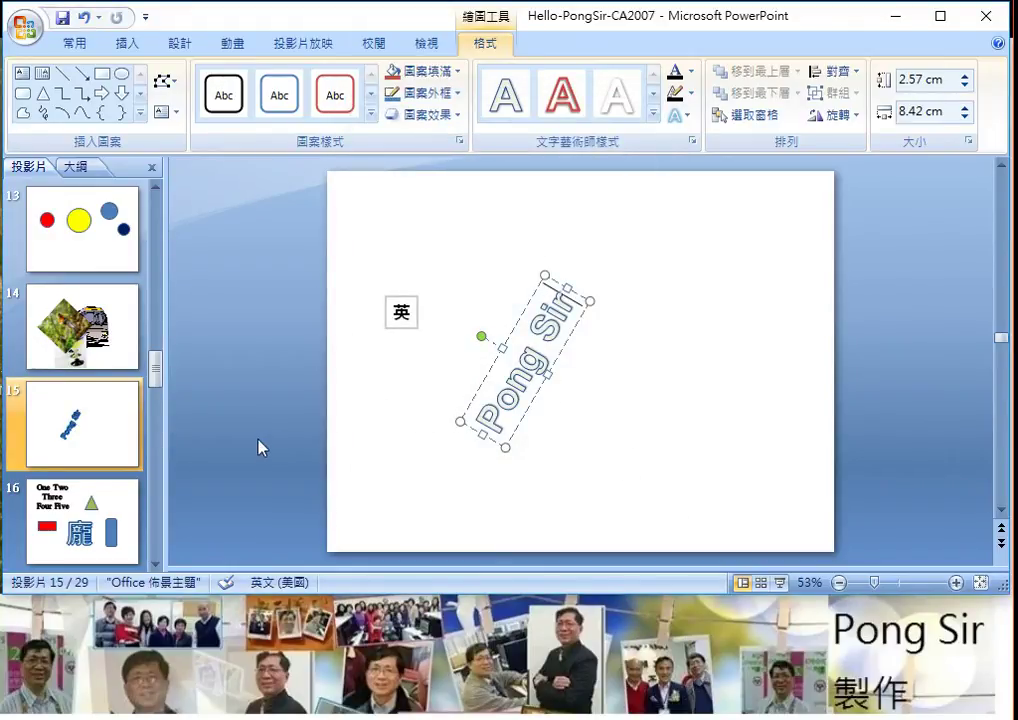
Step: On slide 16, select the whole One Two Three Four Five WordArt shape
left_click(118, 510)
left_click(468, 289)
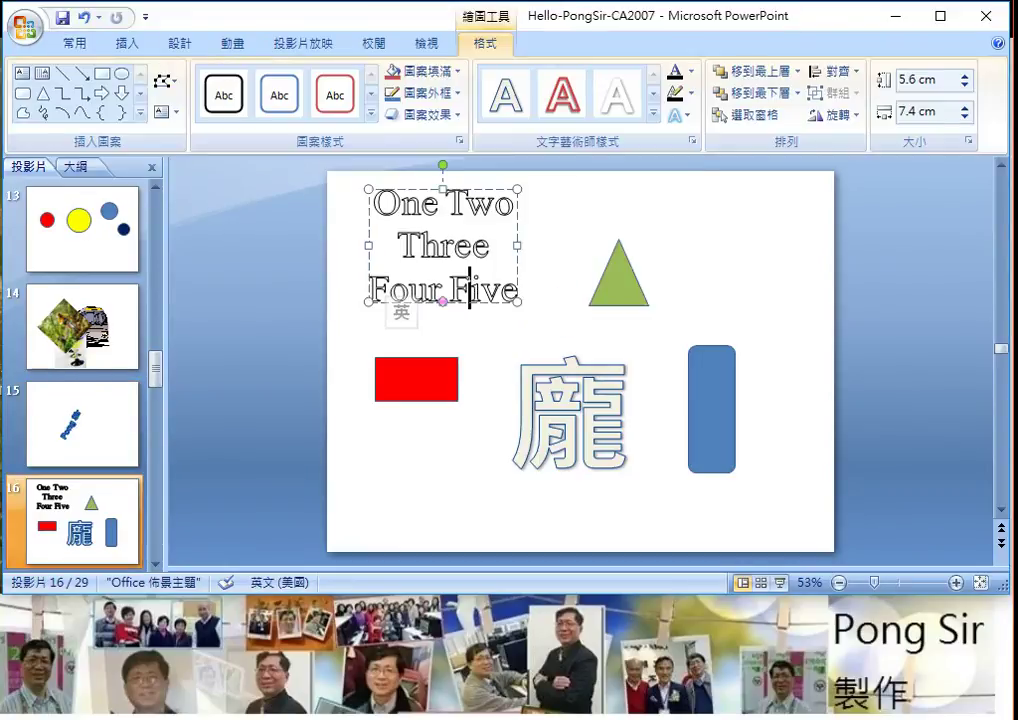
left_click(482, 205)
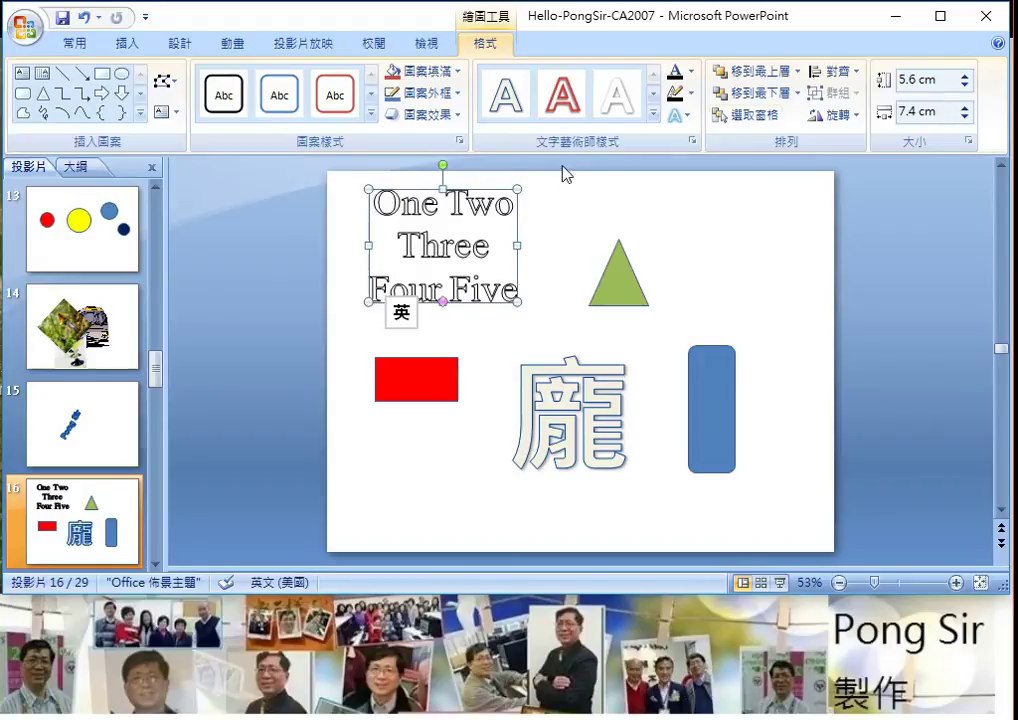
Step: Apply the Button warp, enlarge it to 6.81 × 9.41 cm, and reshape the arch
left_click(685, 120)
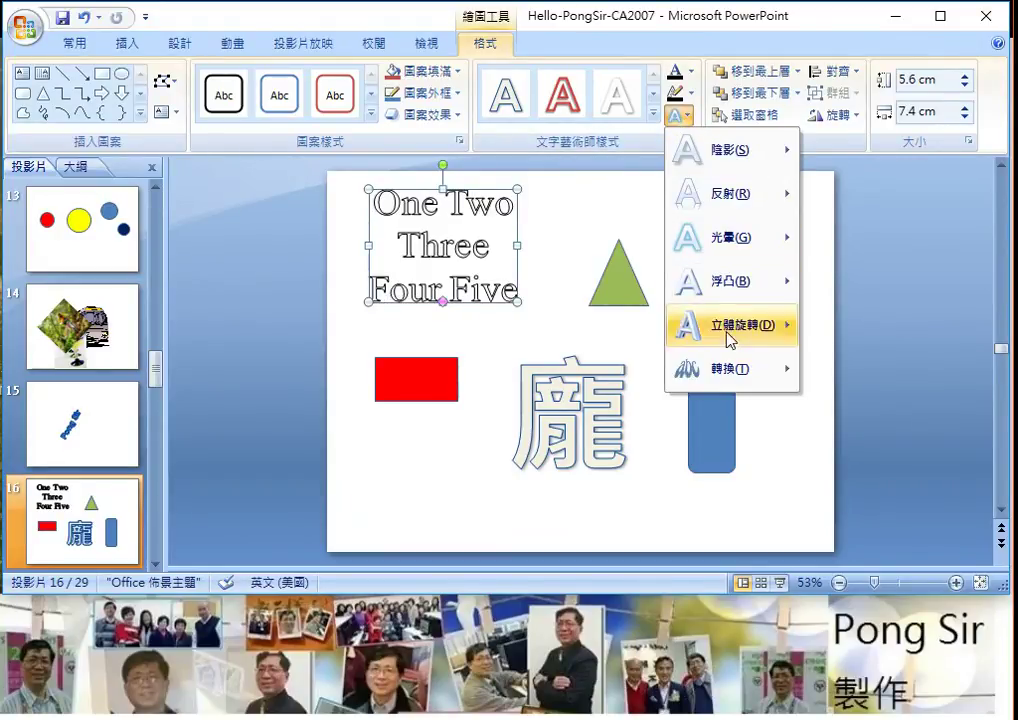
mouse_move(733, 371)
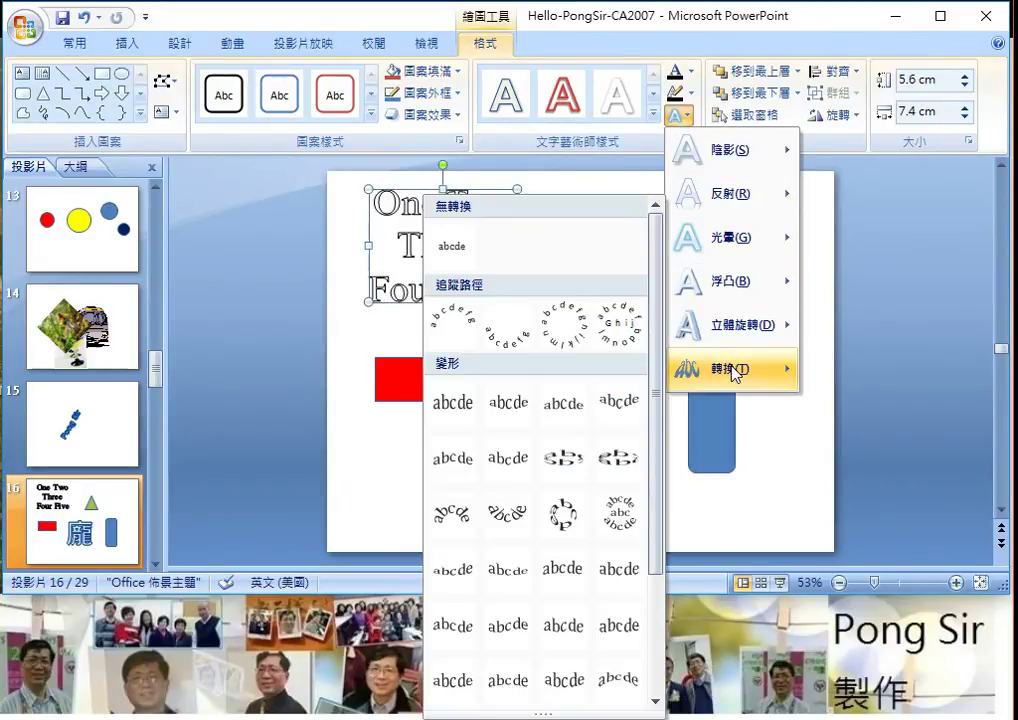
left_click(620, 515)
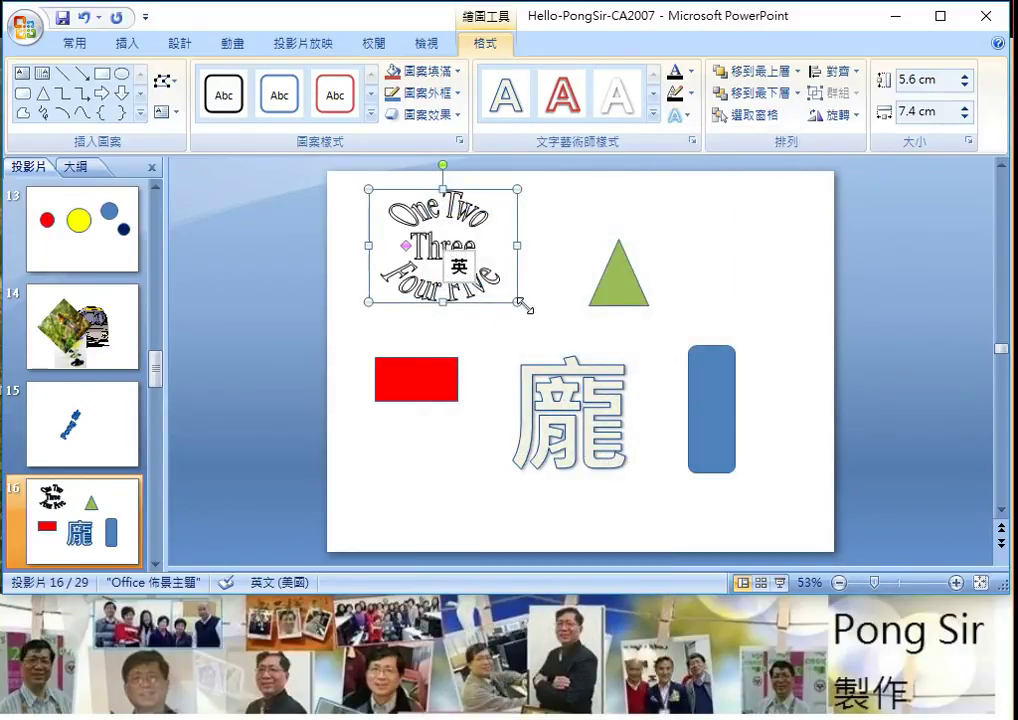
left_click_drag(521, 304, 561, 329)
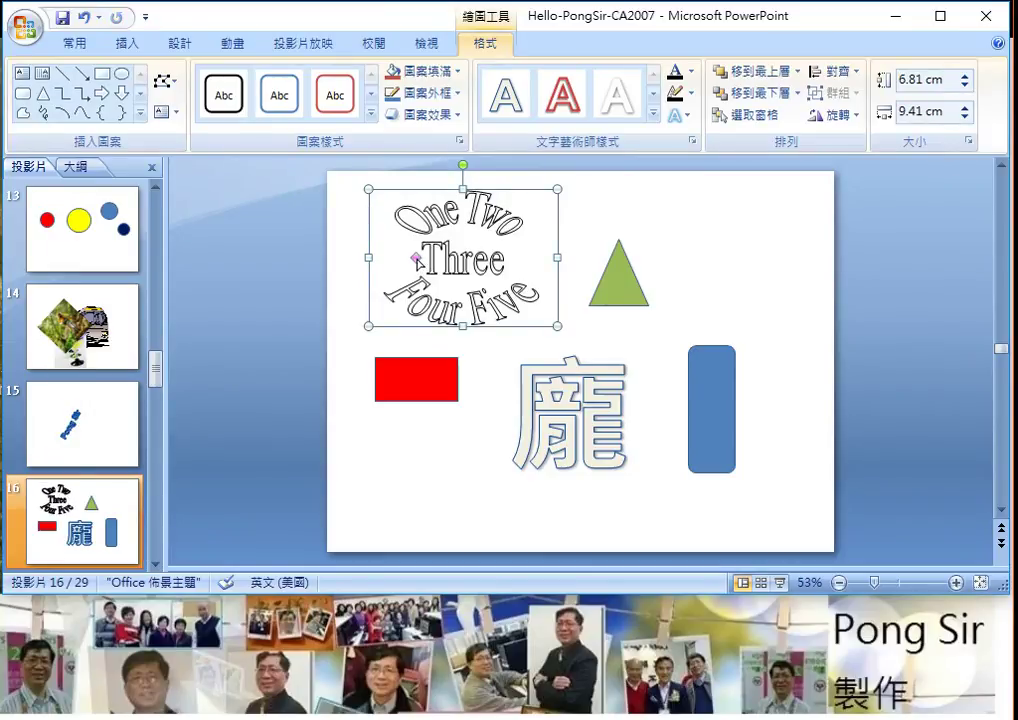
left_click_drag(418, 258, 394, 258)
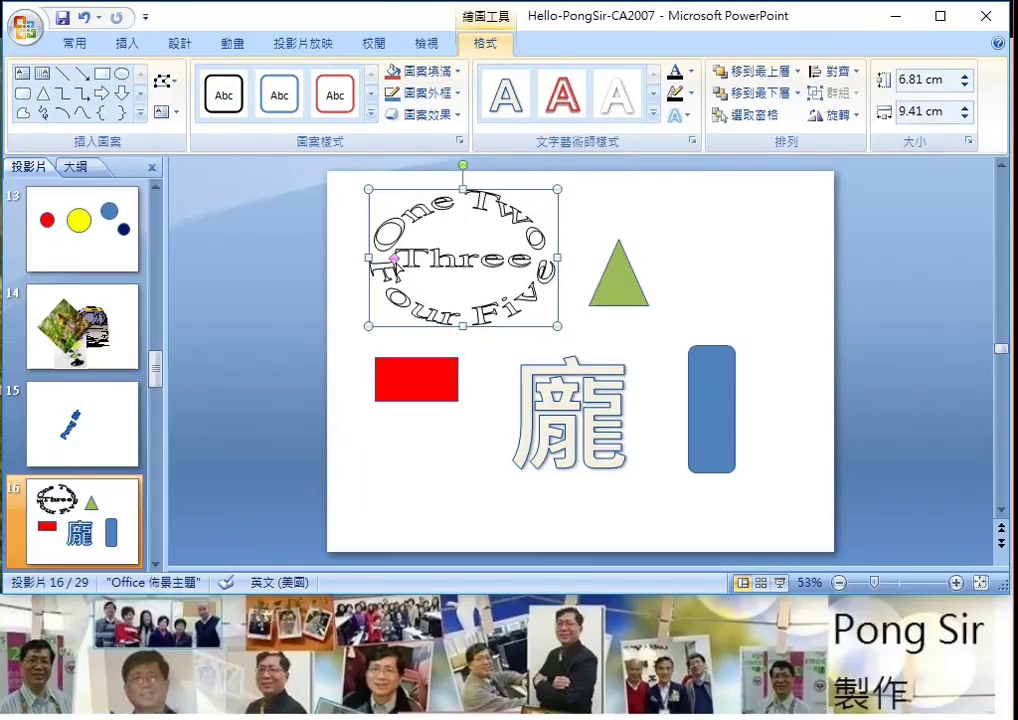
left_click_drag(394, 258, 415, 243)
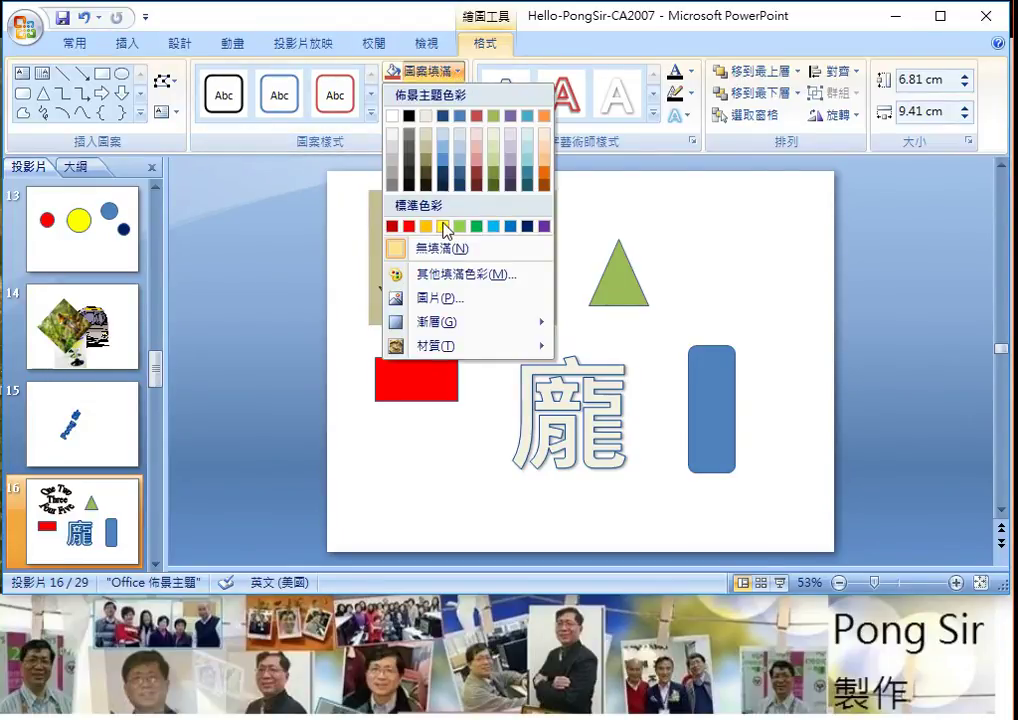
Step: Fill the WordArt box yellow and colour its text light green
left_click(443, 226)
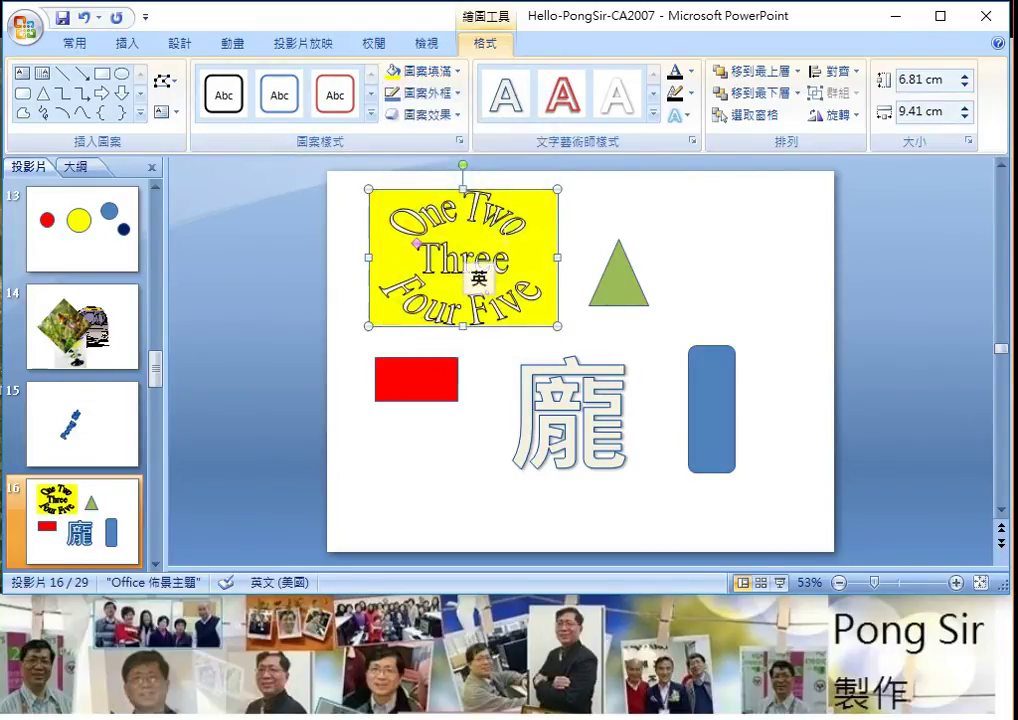
left_click(691, 73)
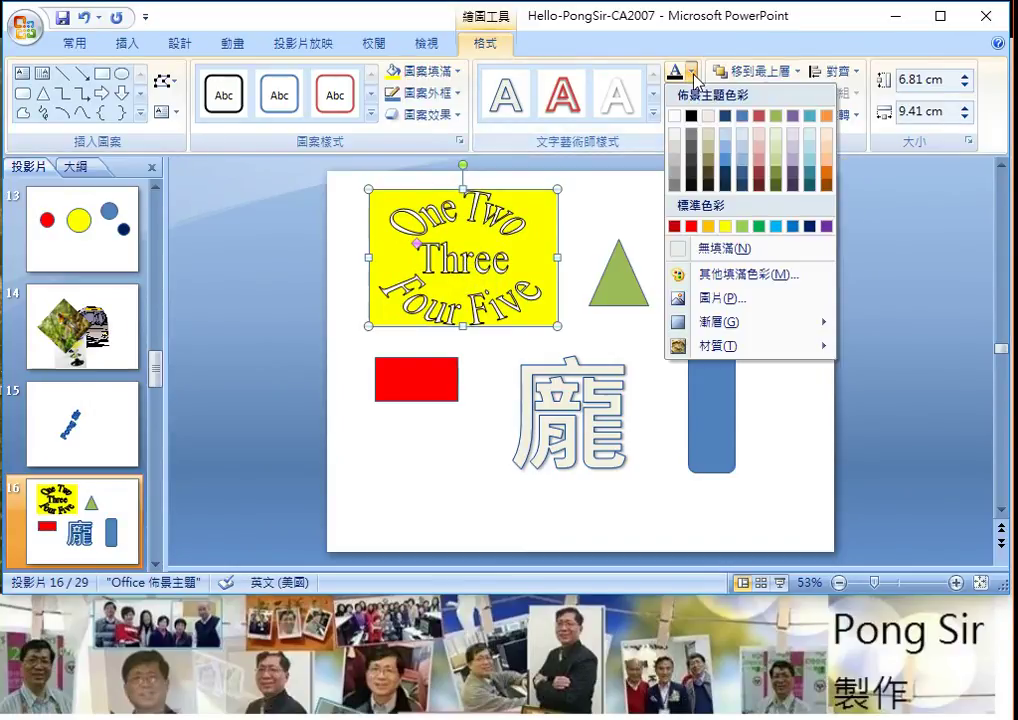
left_click(745, 228)
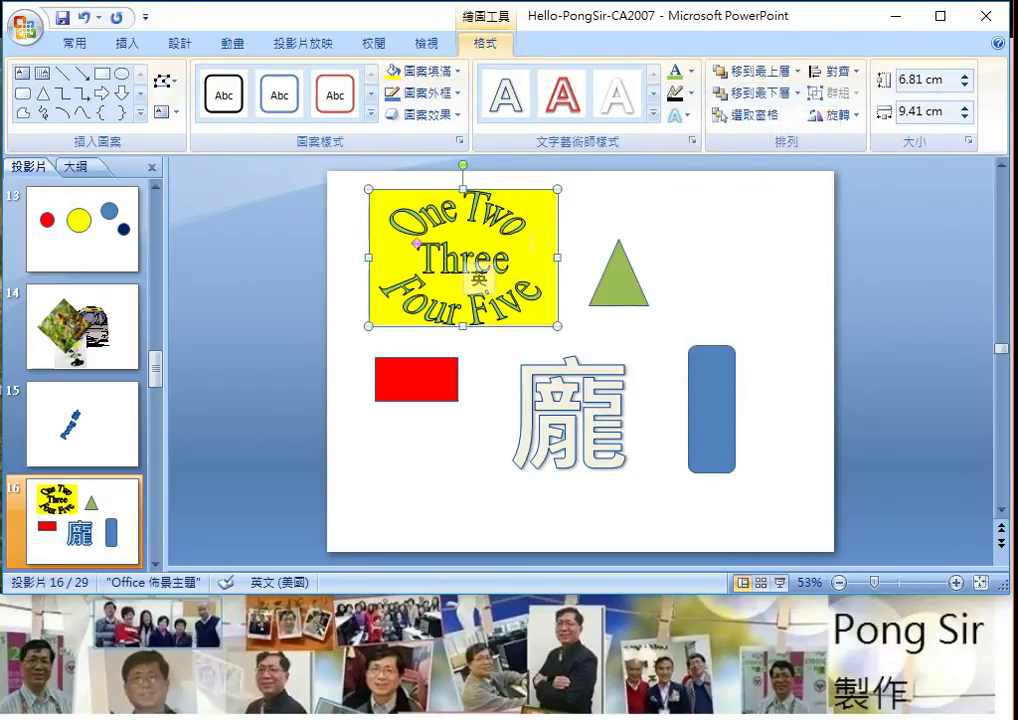
Step: Give the WordArt lettering a 3 pt red text outline
left_click(690, 95)
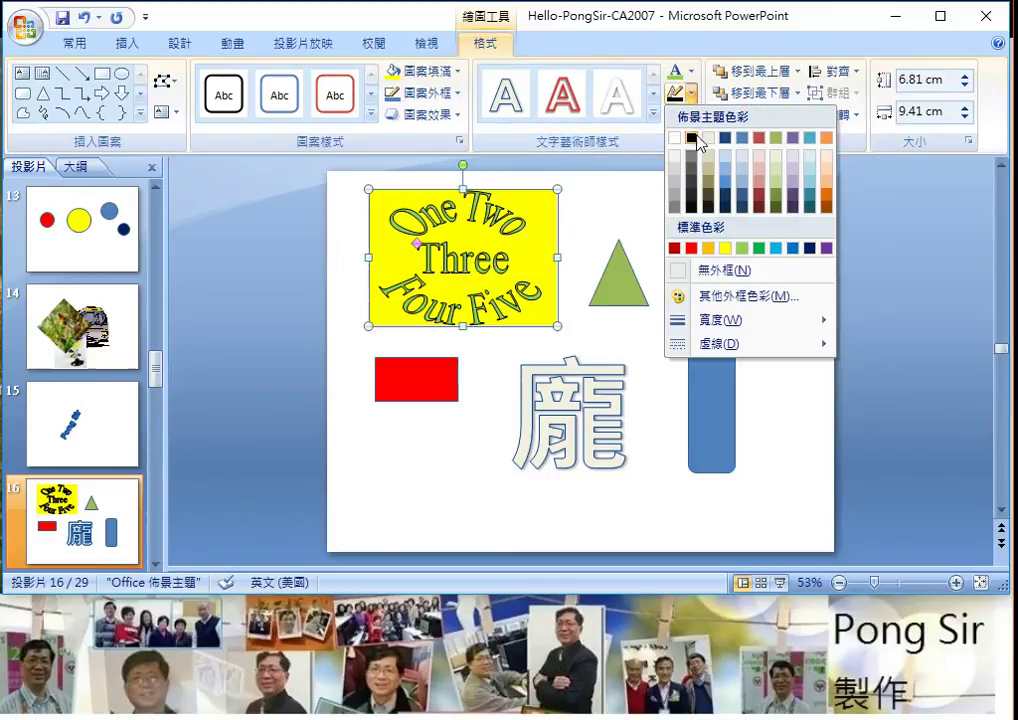
mouse_move(740, 320)
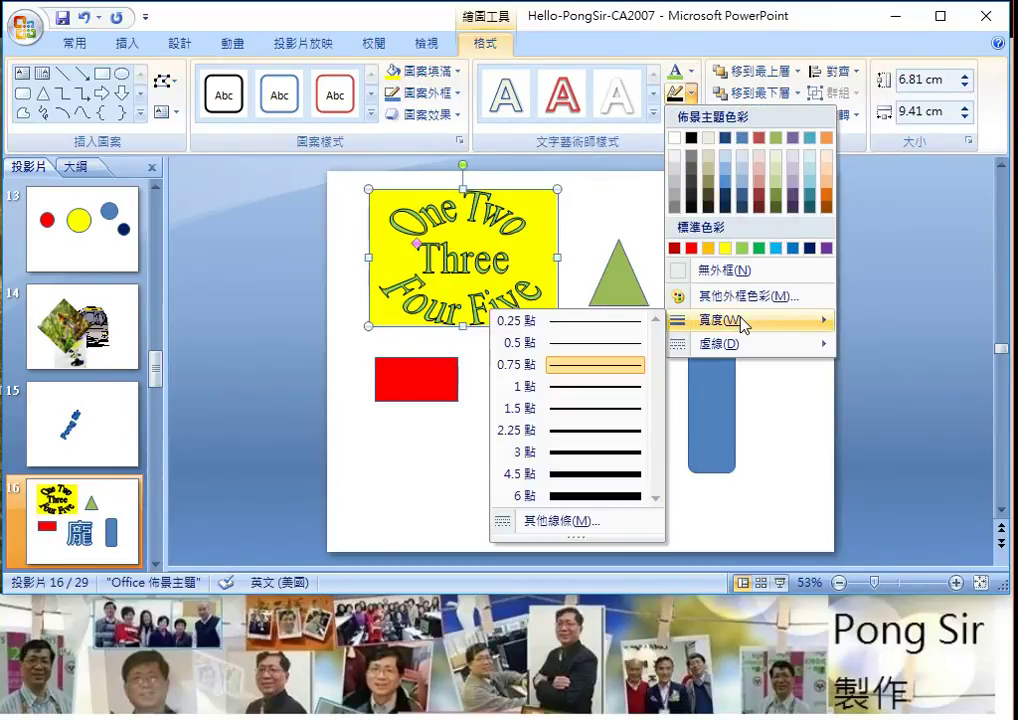
left_click(614, 456)
left_click(690, 94)
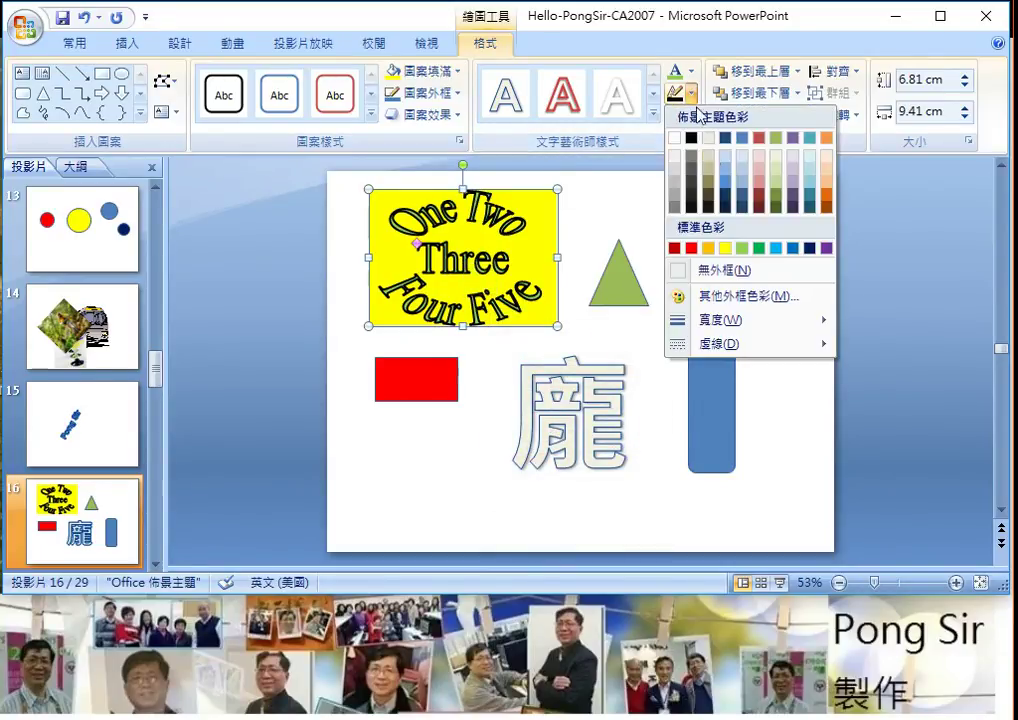
left_click(691, 250)
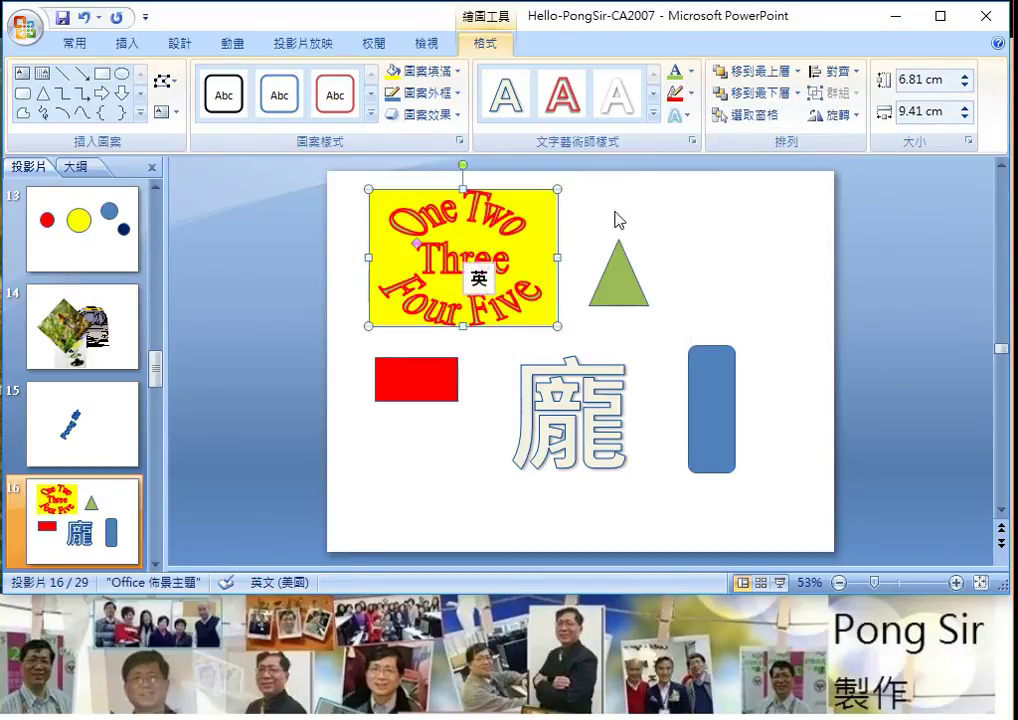
Step: Give the One Two Three Four Five WordArt box a 4.5 pt blue border
left_click(448, 95)
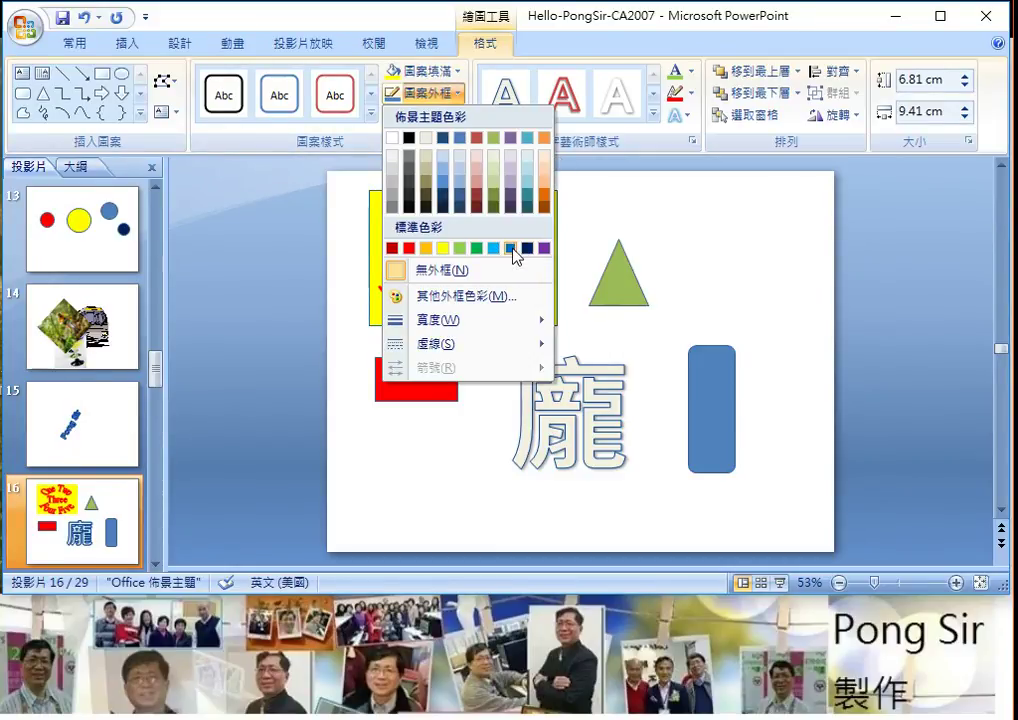
left_click(512, 250)
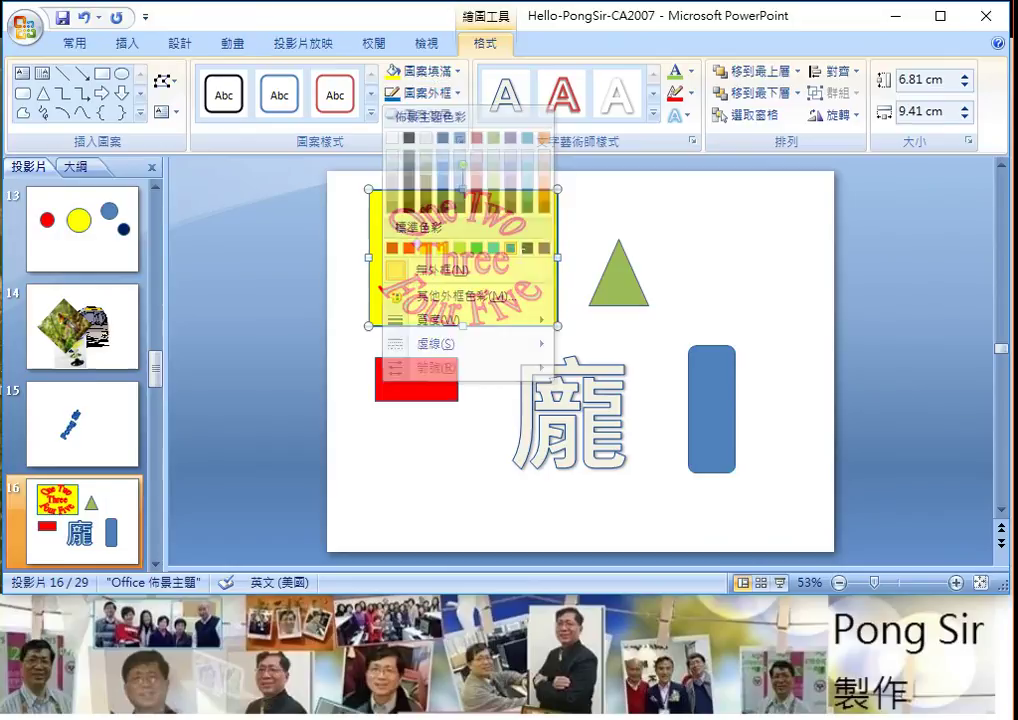
left_click(455, 96)
mouse_move(460, 320)
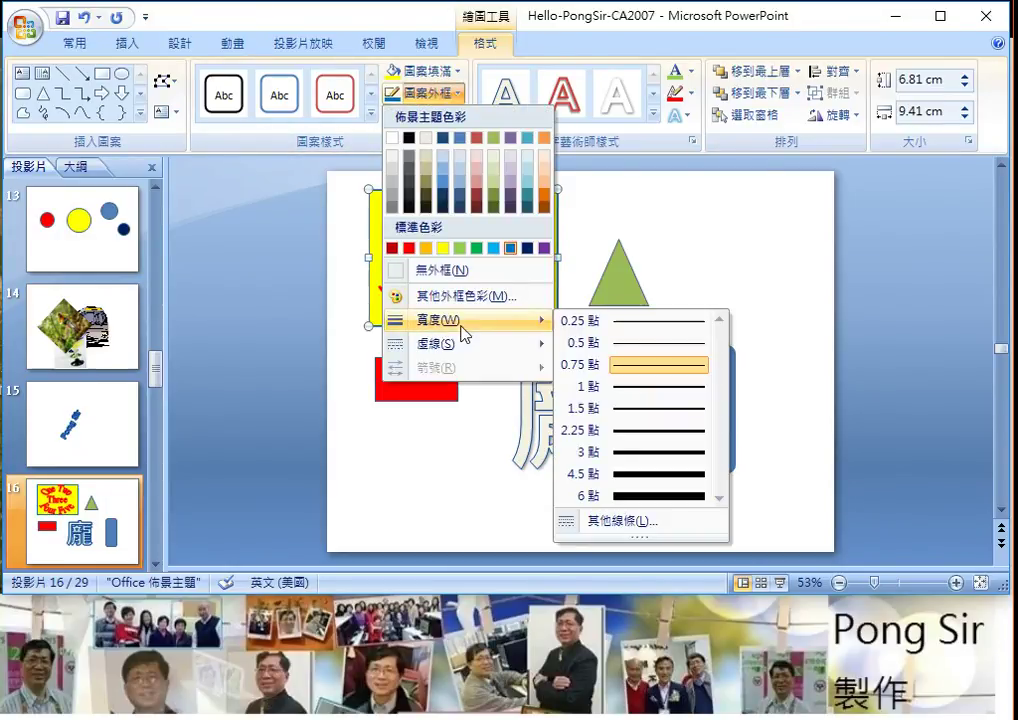
left_click(645, 474)
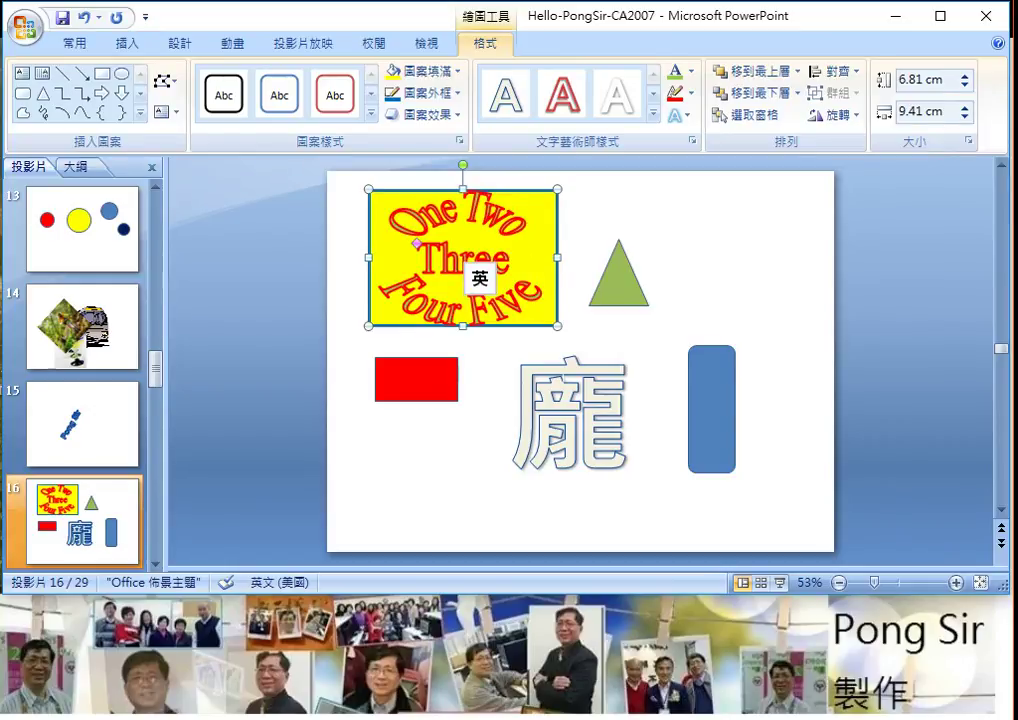
left_click(568, 350)
Step: Fill the 龐 WordArt lettering with the monkey picture
left_click(586, 343)
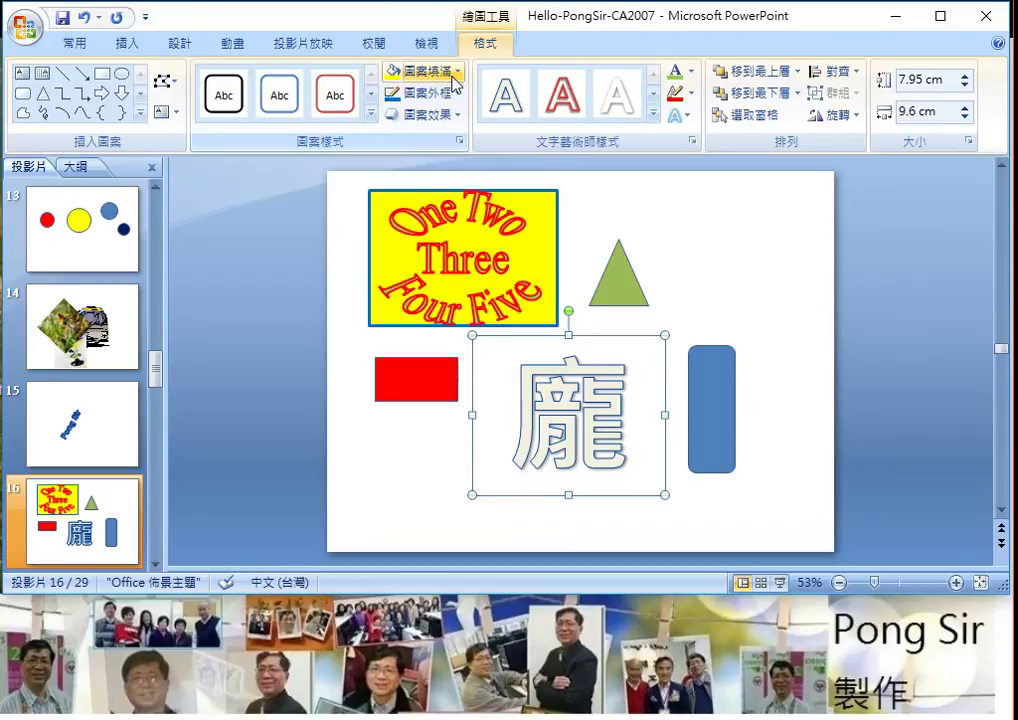
left_click(690, 74)
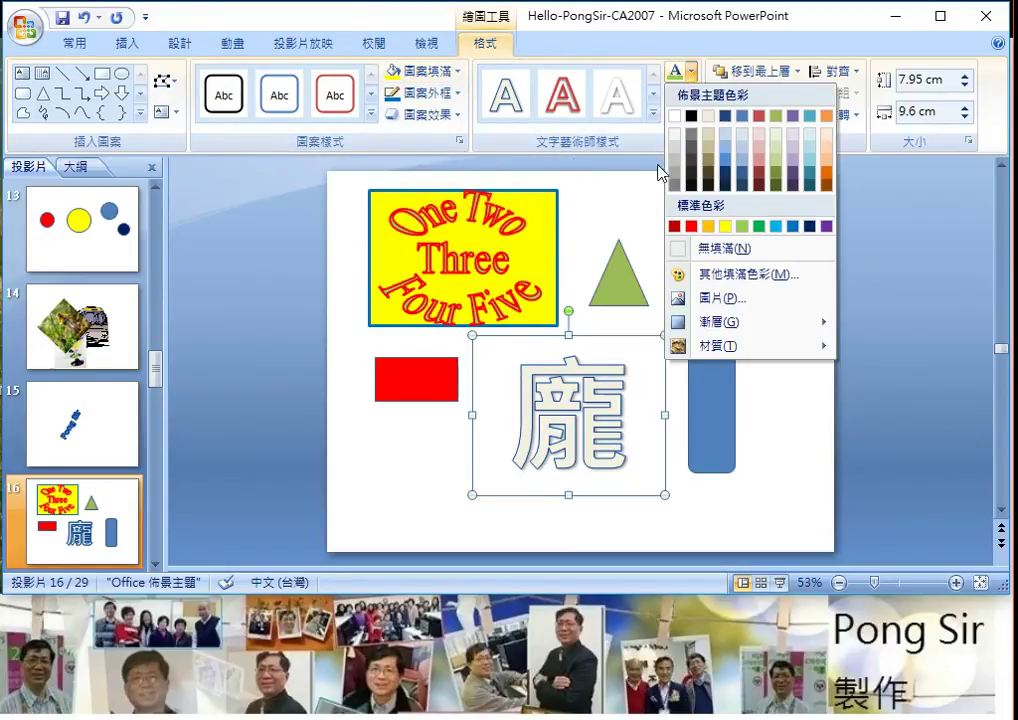
left_click(716, 304)
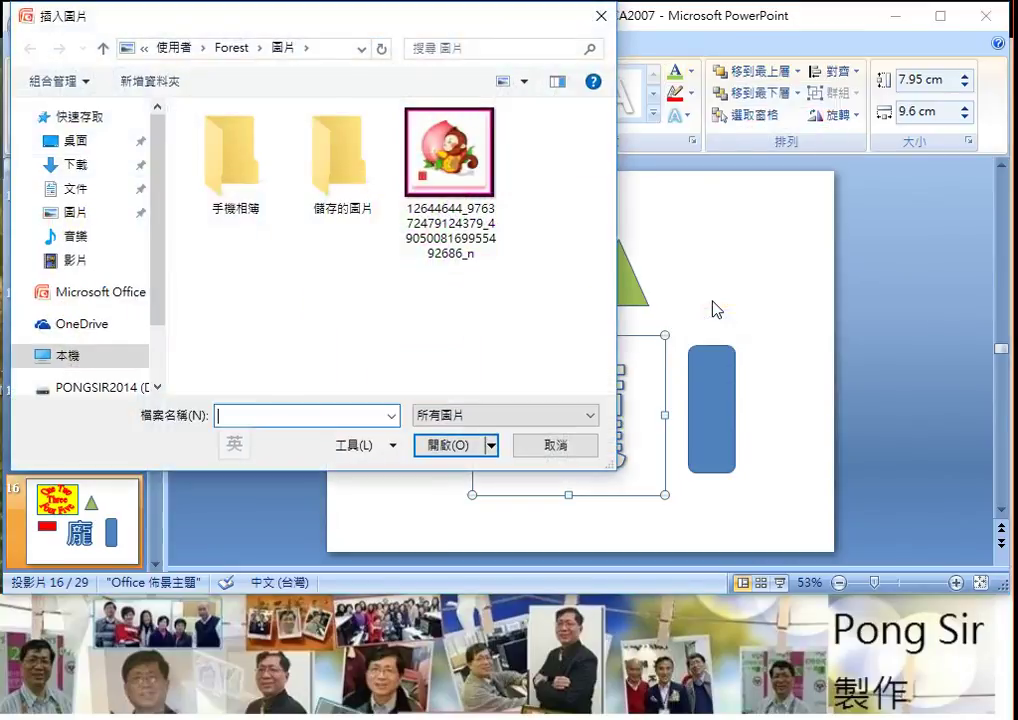
left_click(450, 168)
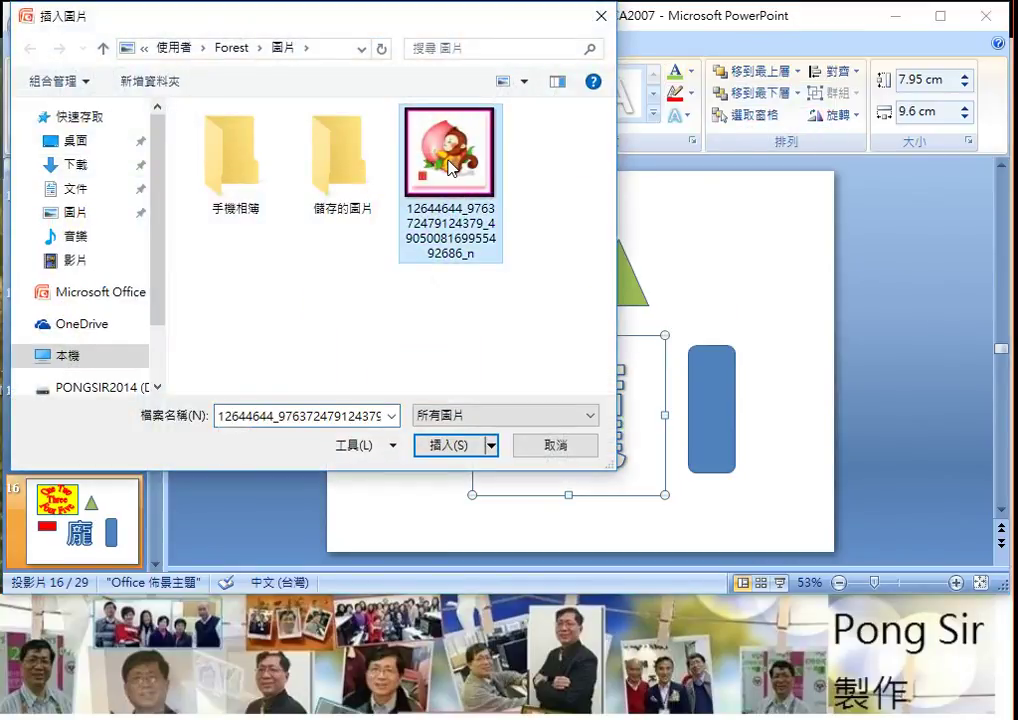
left_click(455, 446)
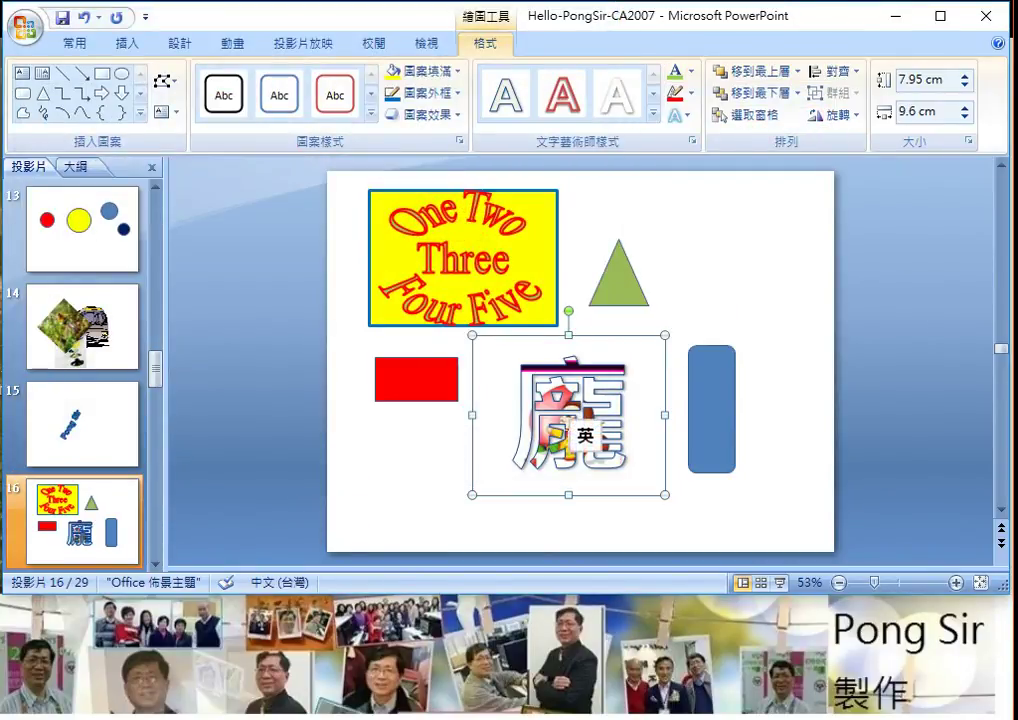
left_click(758, 368)
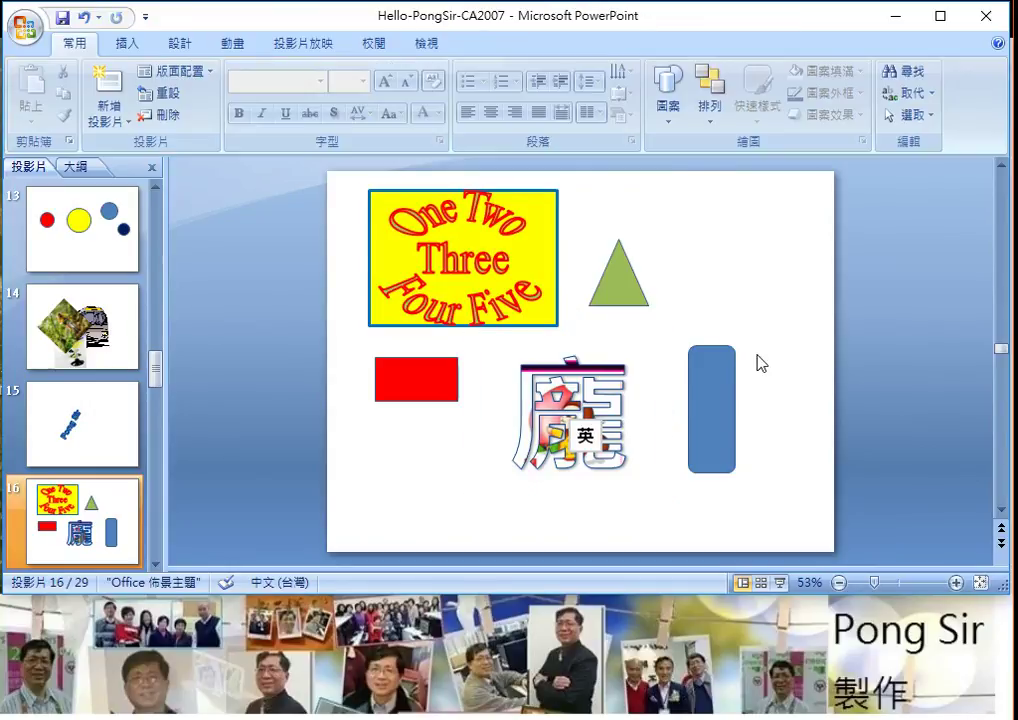